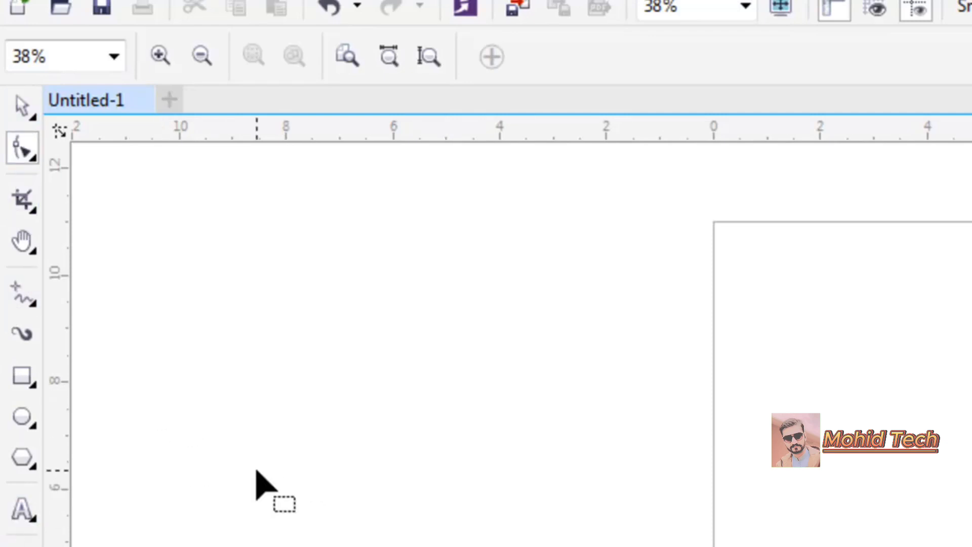
- Draw a rectangle overlapping the page's left edge and fill it with blue
click(21, 376)
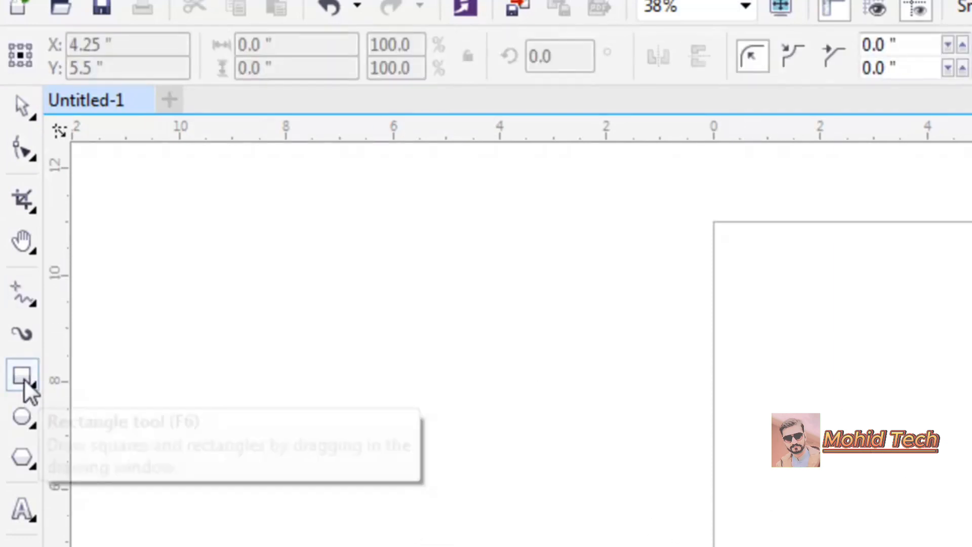
drag(297, 130, 709, 458)
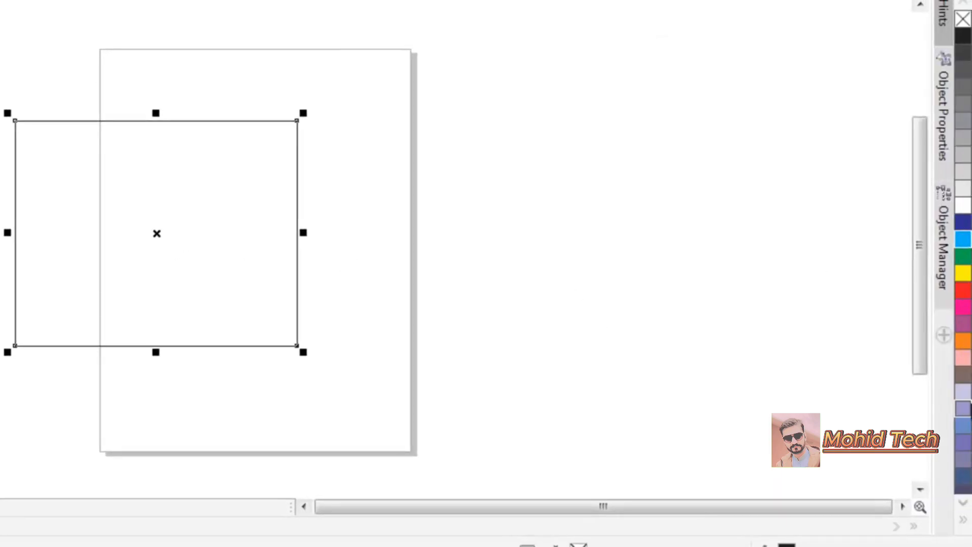
click(964, 292)
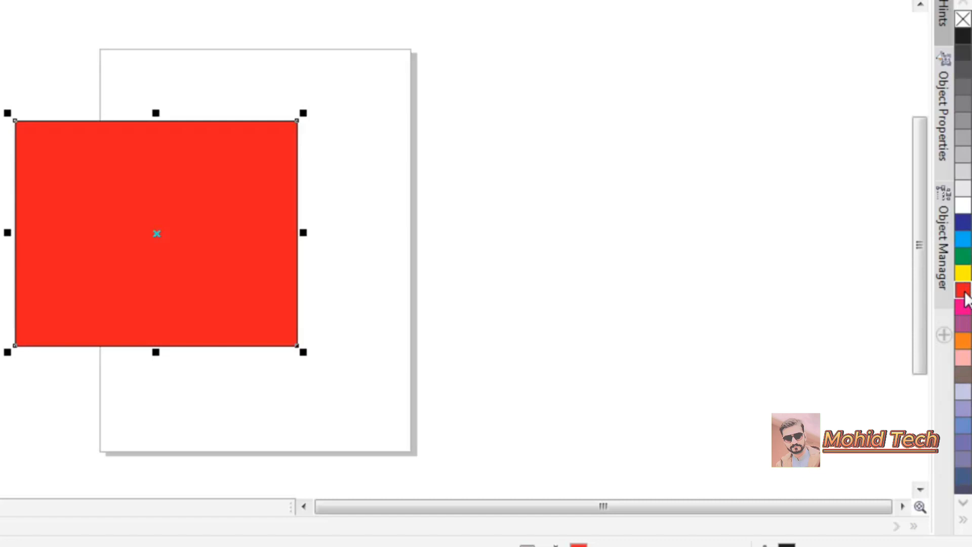
click(965, 240)
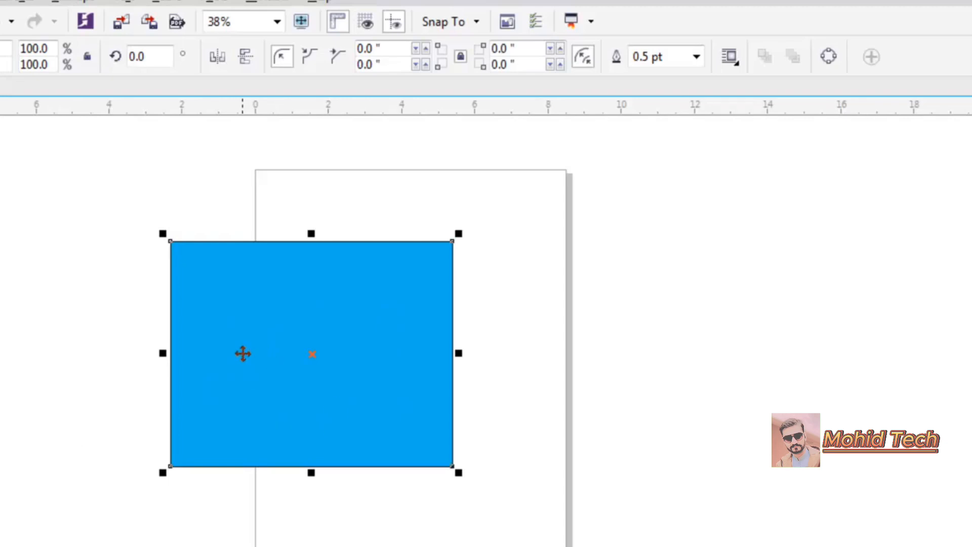
- Move the blue rectangle right so it sits on the page
drag(341, 312, 433, 303)
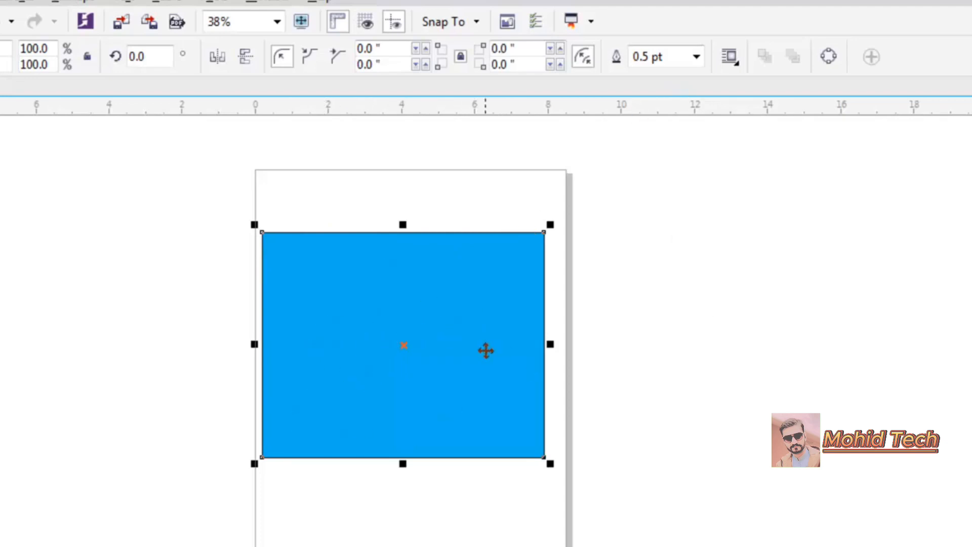
click(577, 299)
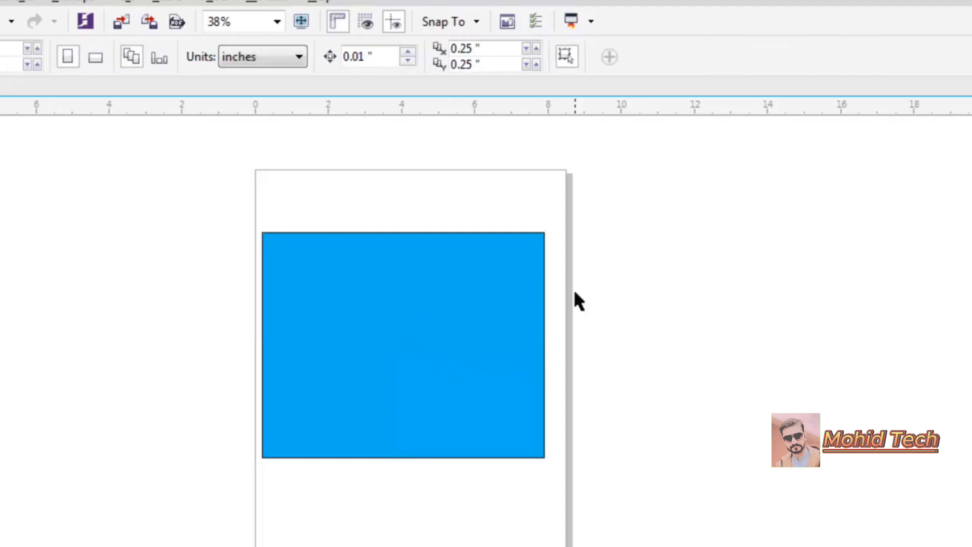
click(497, 295)
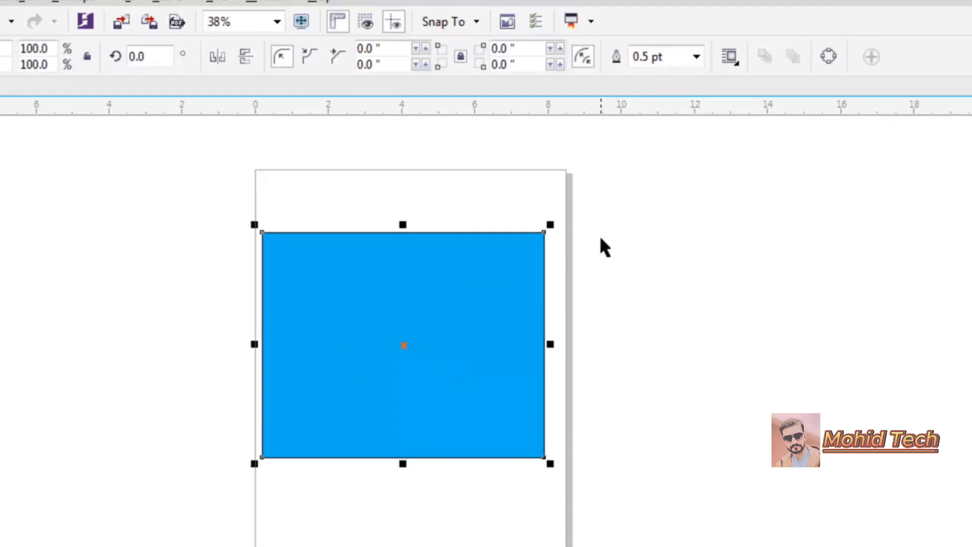
- Set the rectangle's outline width to 16.0 pt
click(699, 56)
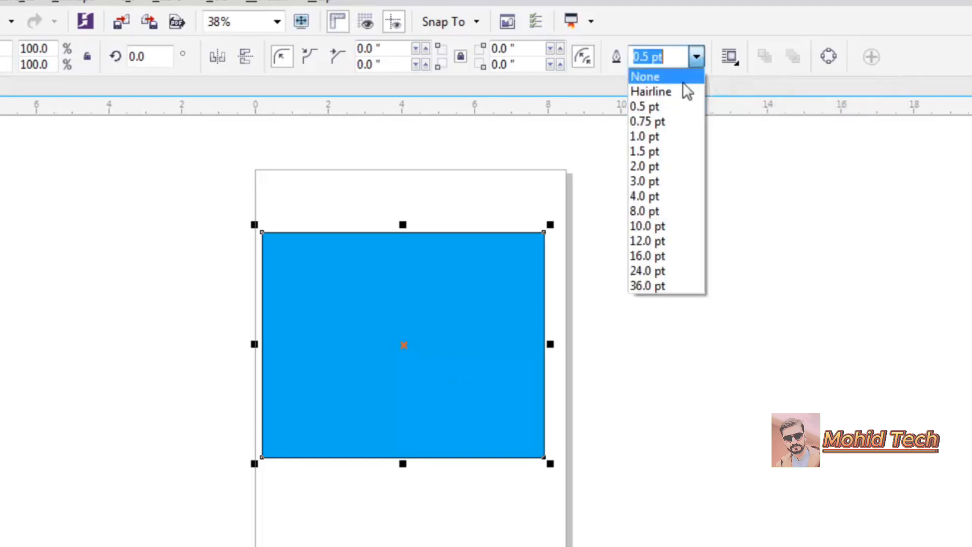
click(658, 256)
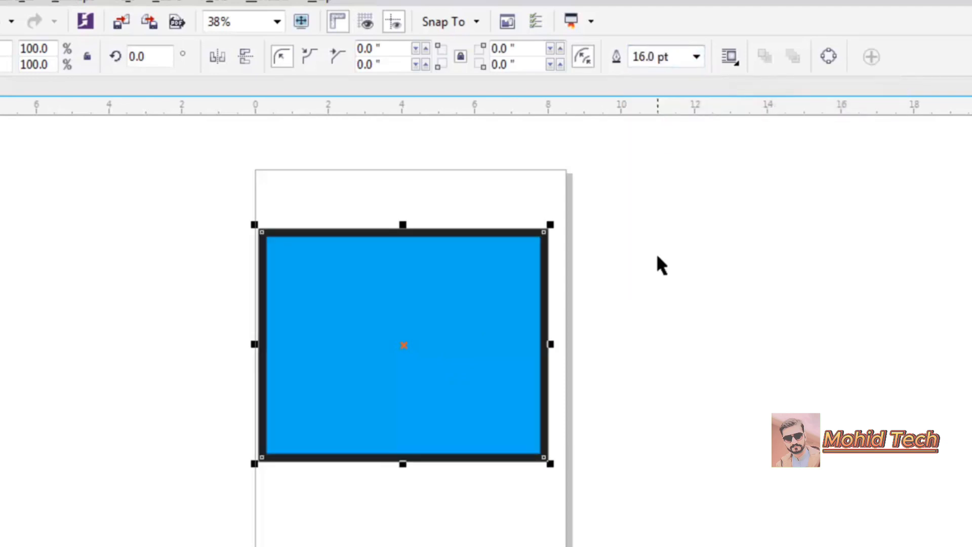
click(673, 354)
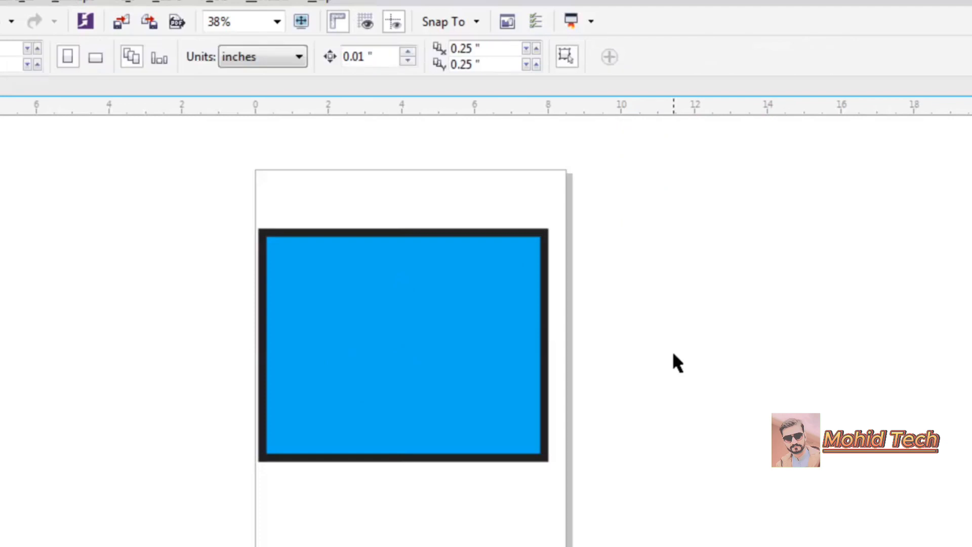
- Fill the rectangle with orange and set its outline colour to blue
drag(499, 347, 515, 347)
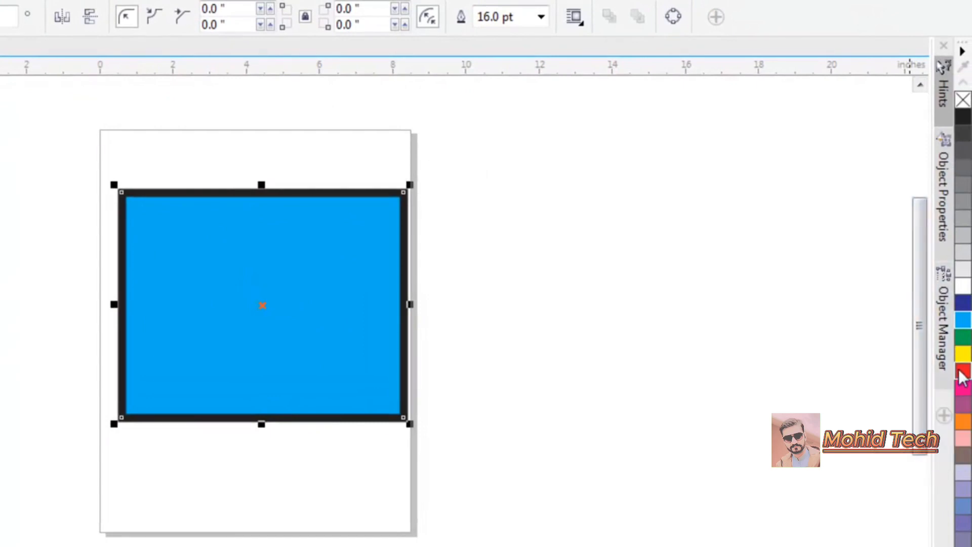
right_click(962, 372)
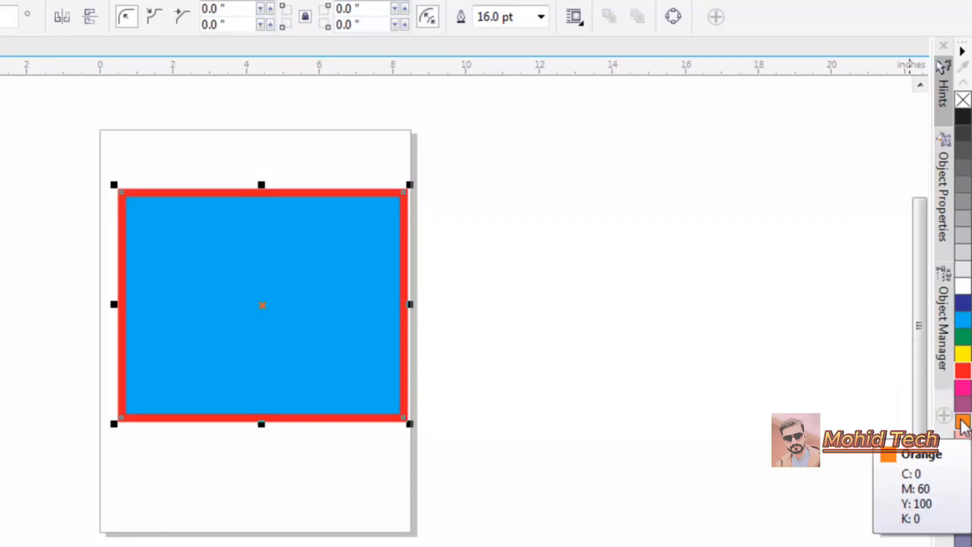
click(961, 424)
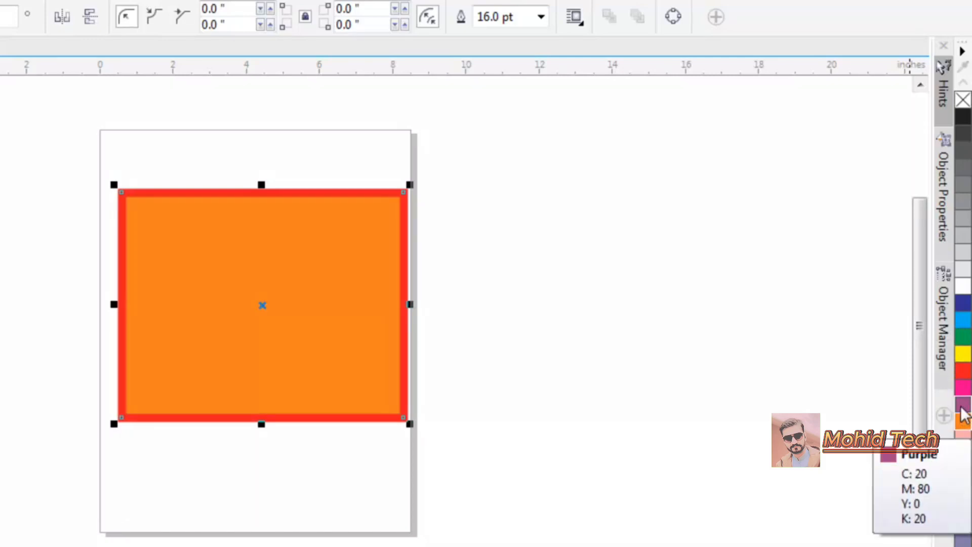
right_click(965, 309)
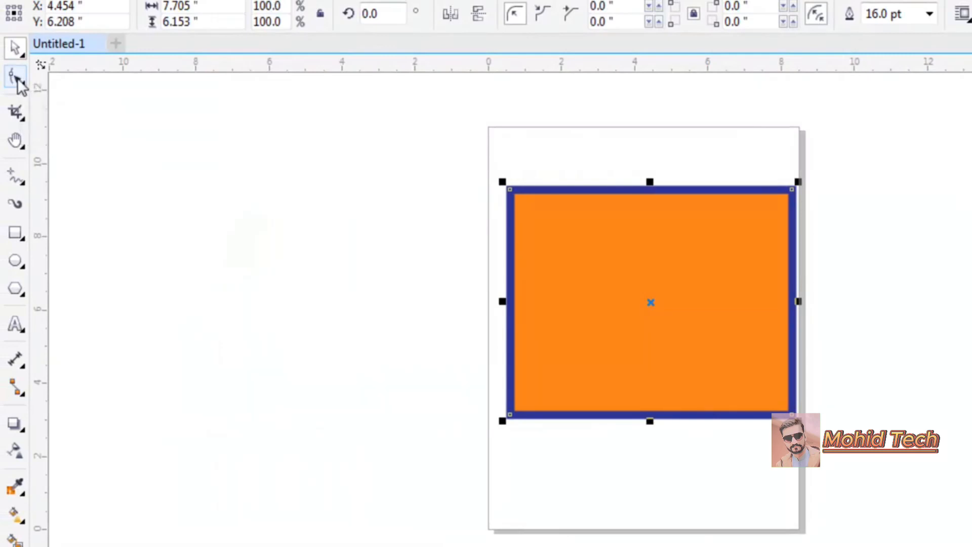
- Round the rectangle's bottom corners by sweeping along the bottom edge with the Smooth tool
click(17, 81)
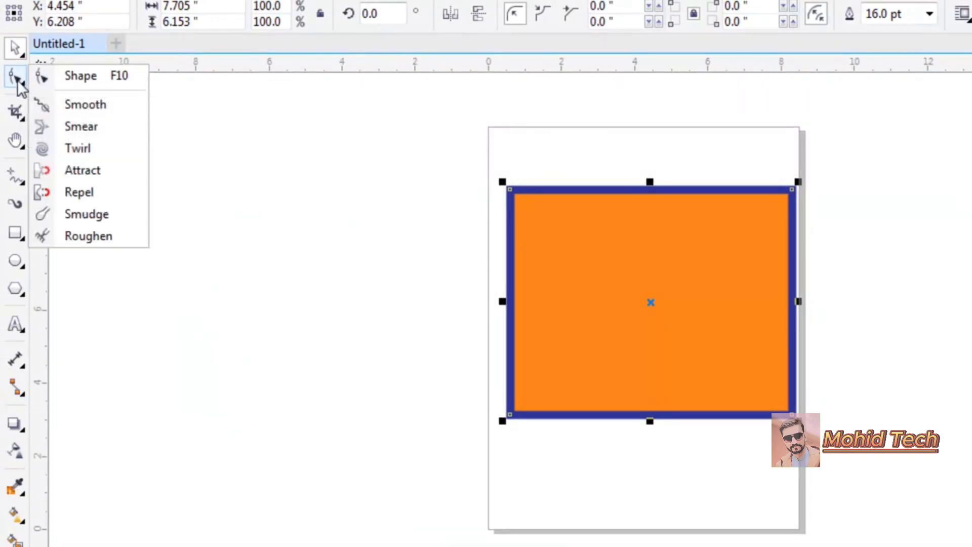
click(93, 107)
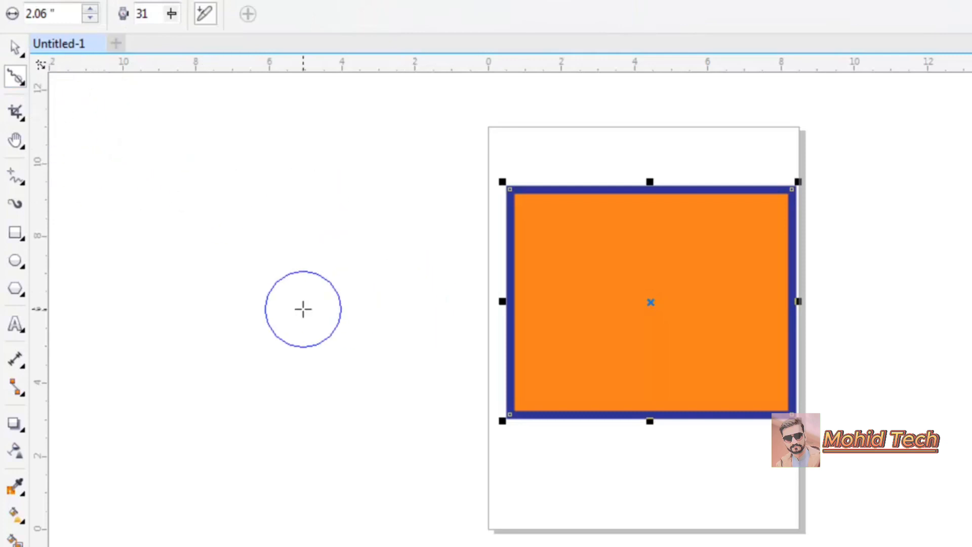
key(z)
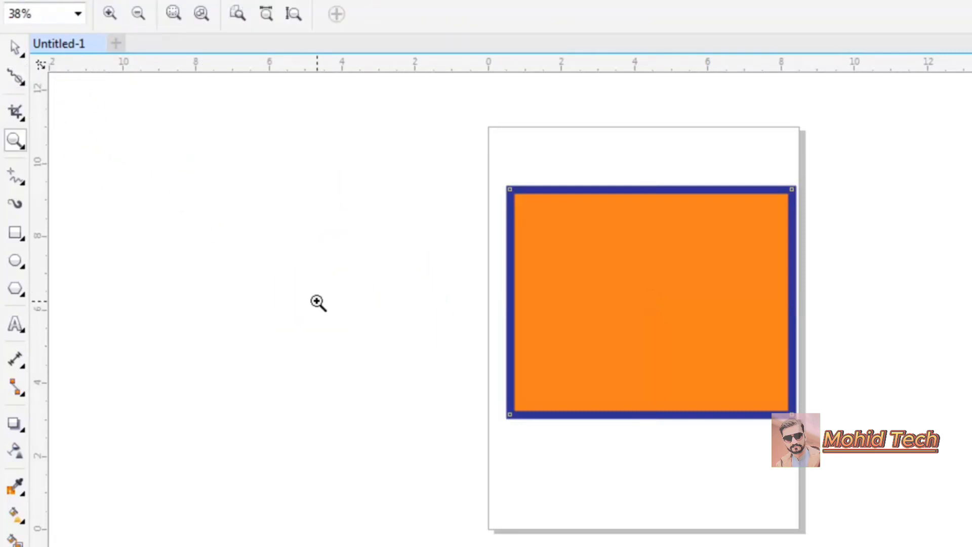
drag(420, 290, 920, 511)
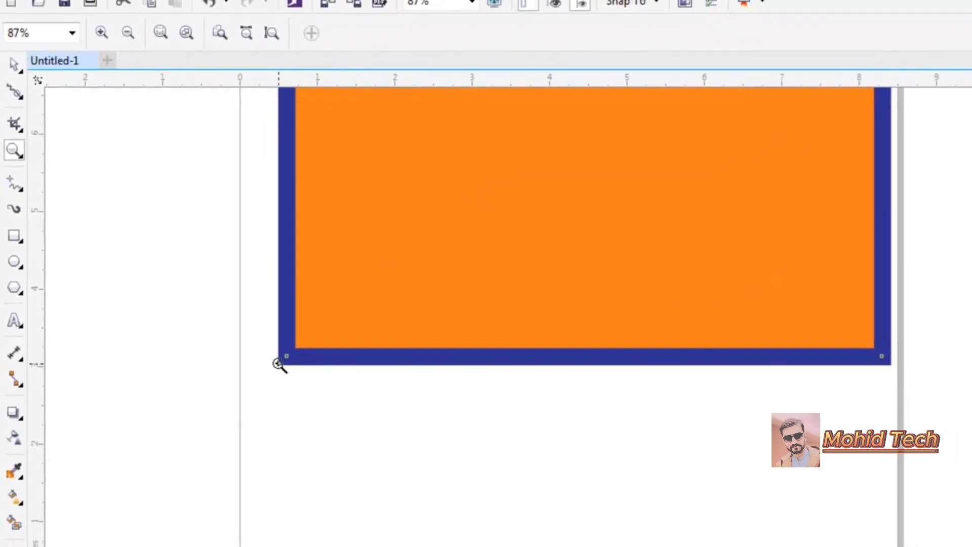
click(15, 91)
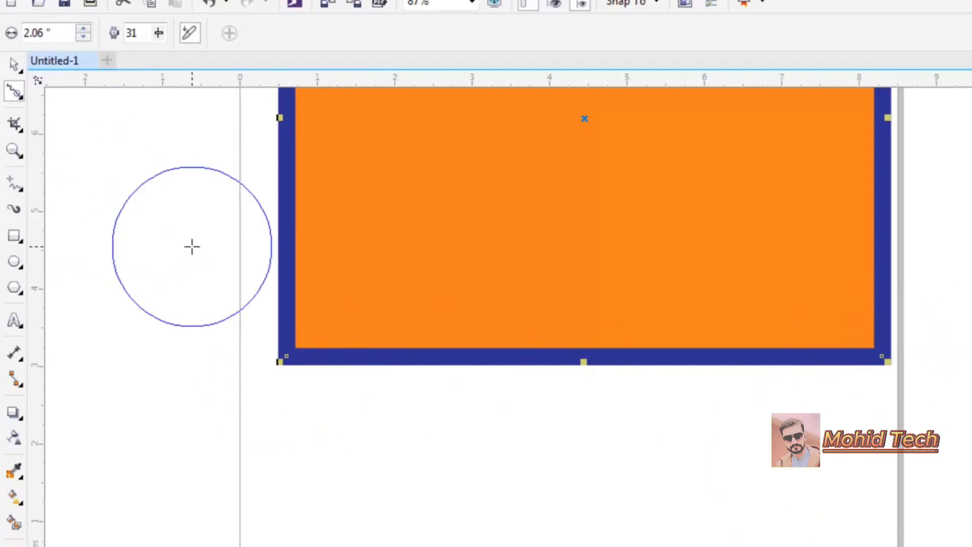
click(188, 277)
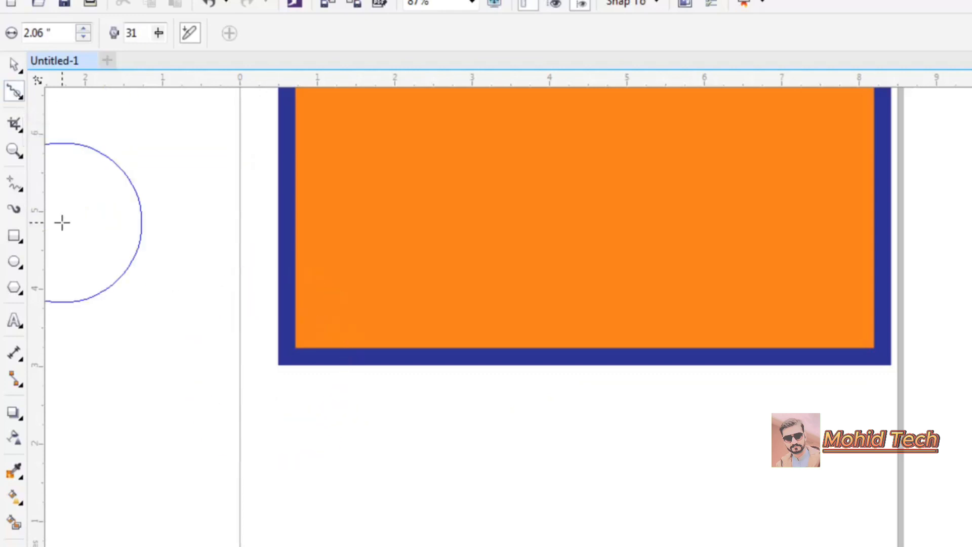
click(445, 263)
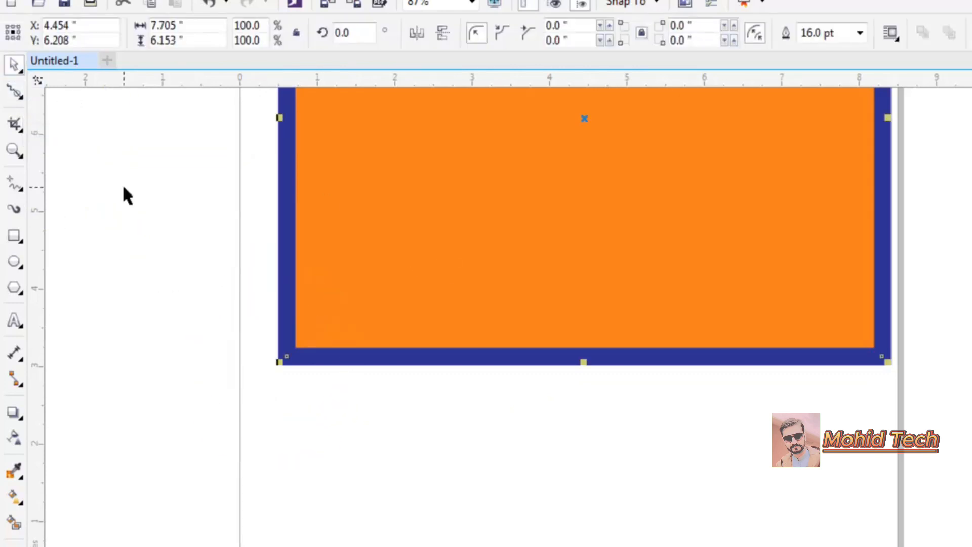
click(14, 92)
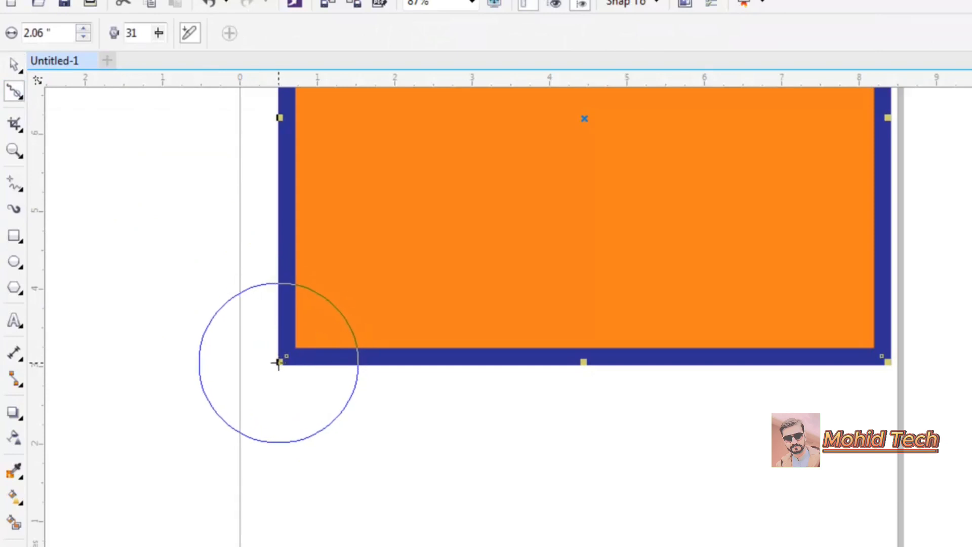
mouse_move(278, 362)
mouse_down()
mouse_move(607, 381)
mouse_move(892, 376)
mouse_move(900, 352)
mouse_move(883, 291)
mouse_up()
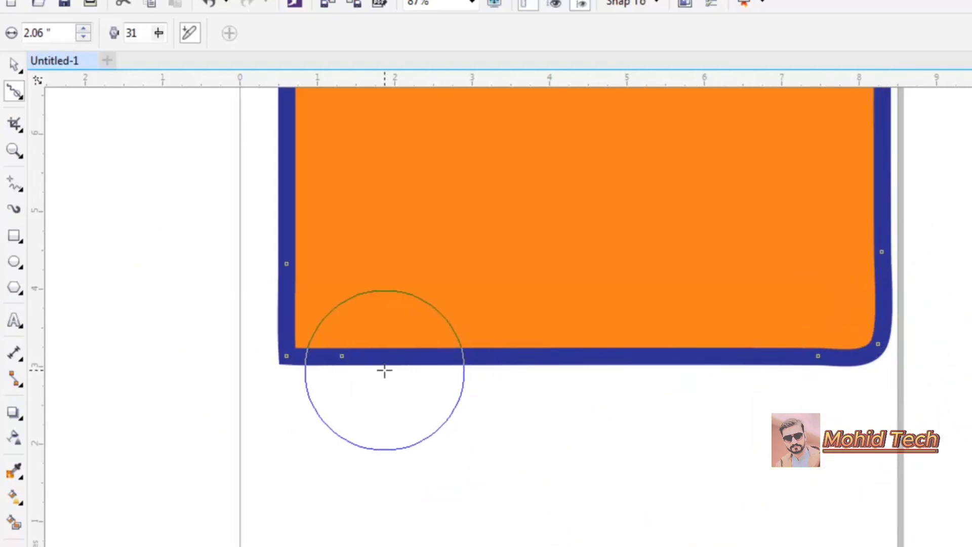
mouse_move(342, 357)
mouse_down()
mouse_move(245, 293)
mouse_move(251, 274)
mouse_move(238, 278)
mouse_up()
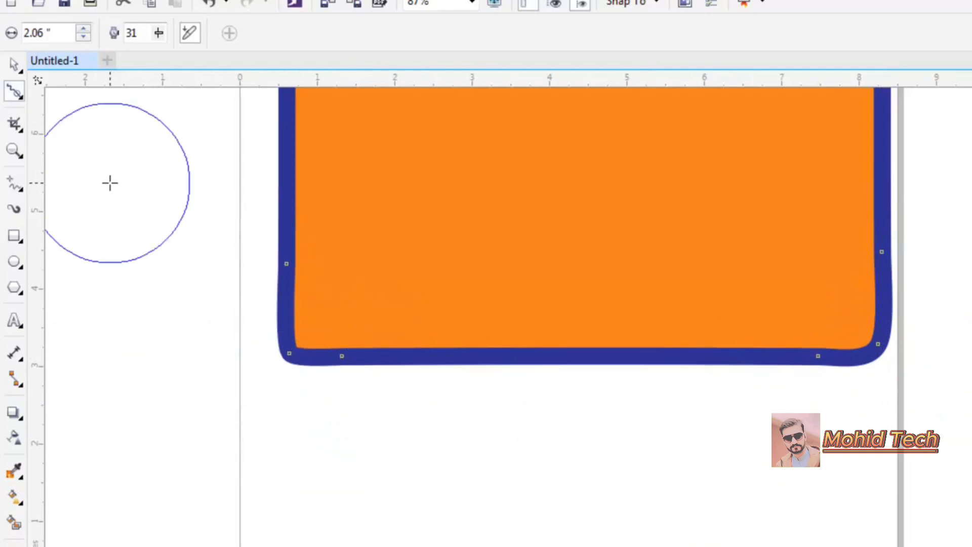
key(Escape)
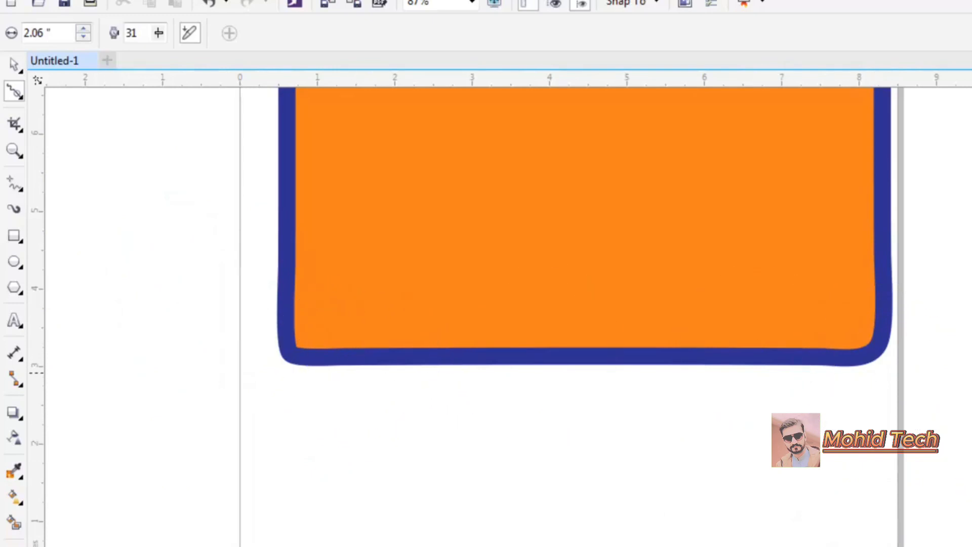
- Pull a pointed spike outward from the shape's left side with the Smear tool
scroll(508, 317, up, 10)
scroll(508, 317, down, 6)
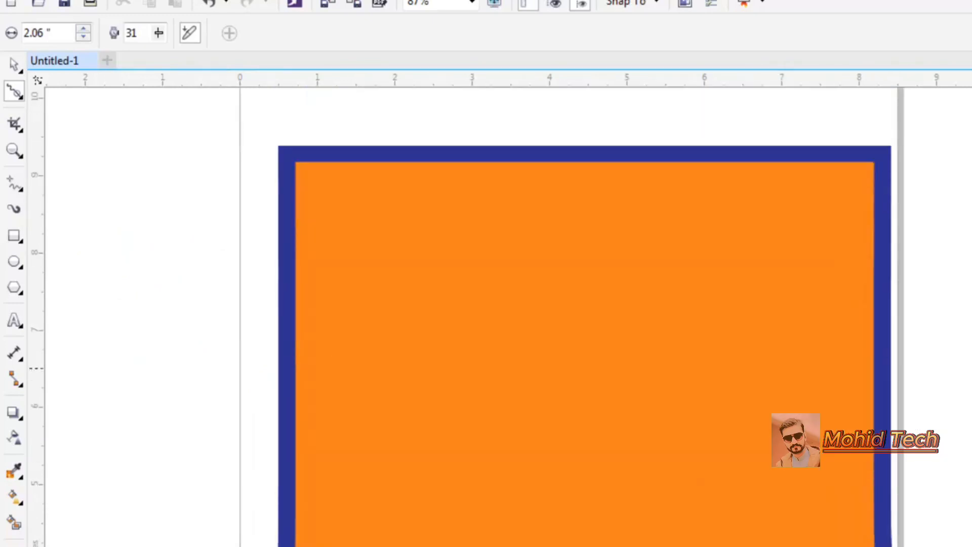
scroll(508, 317, up, 1)
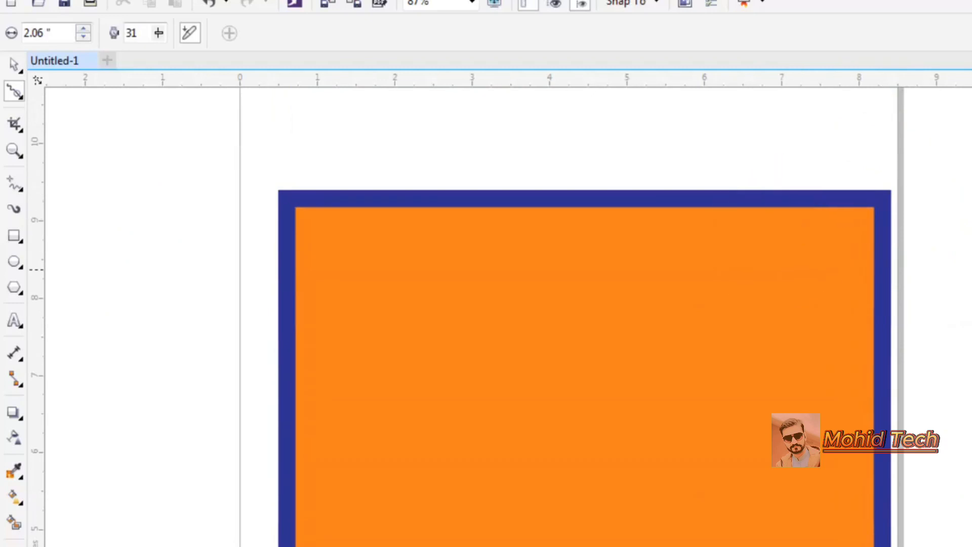
scroll(585, 314, down, 5)
scroll(585, 314, up, 1)
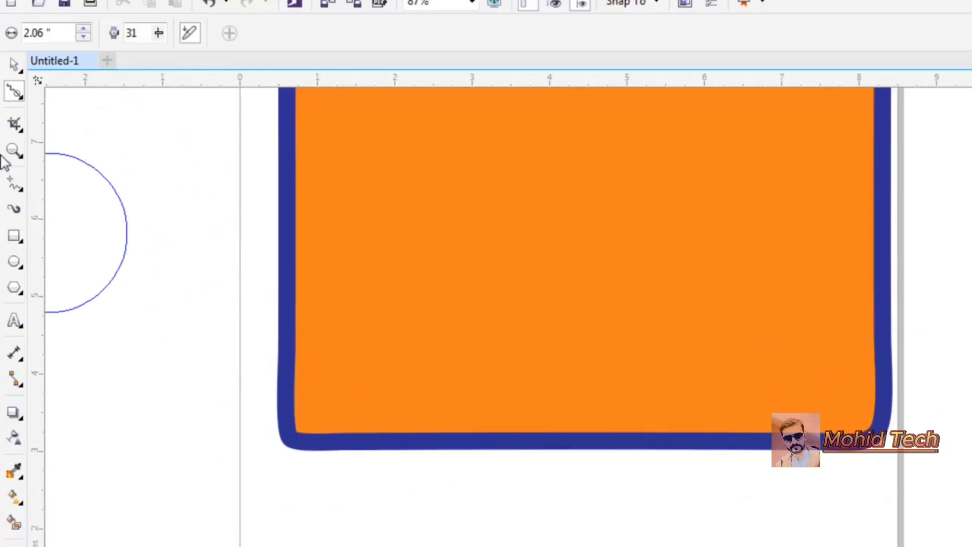
click(18, 152)
click(128, 33)
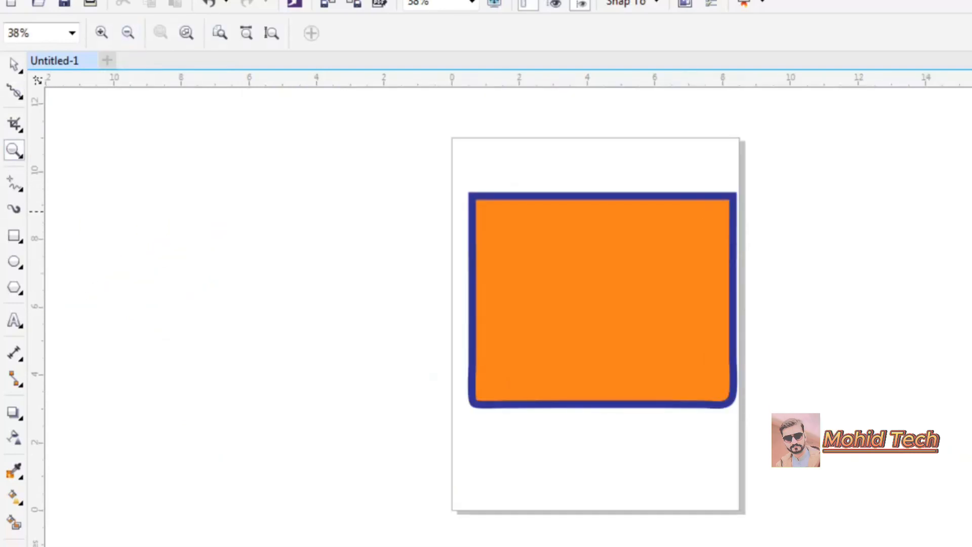
scroll(349, 243, up, 3)
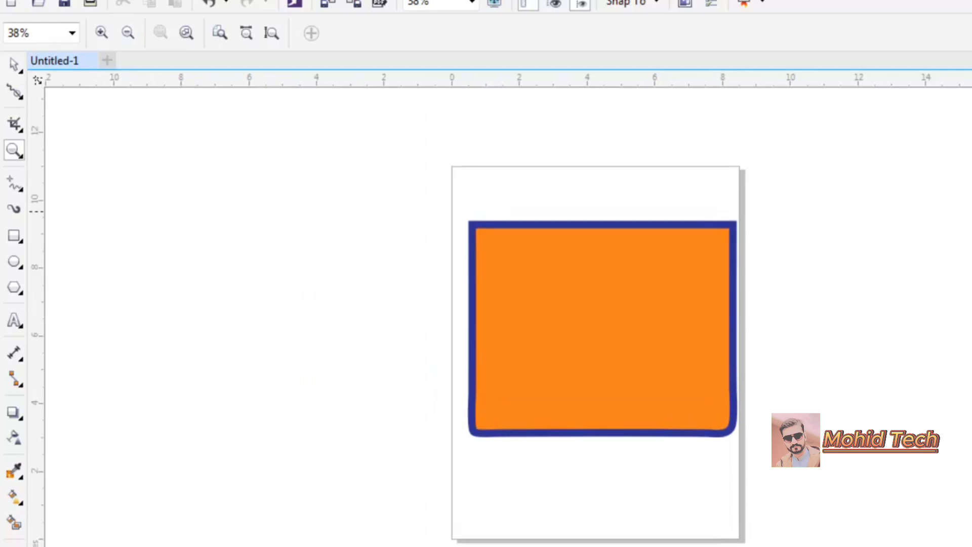
click(15, 95)
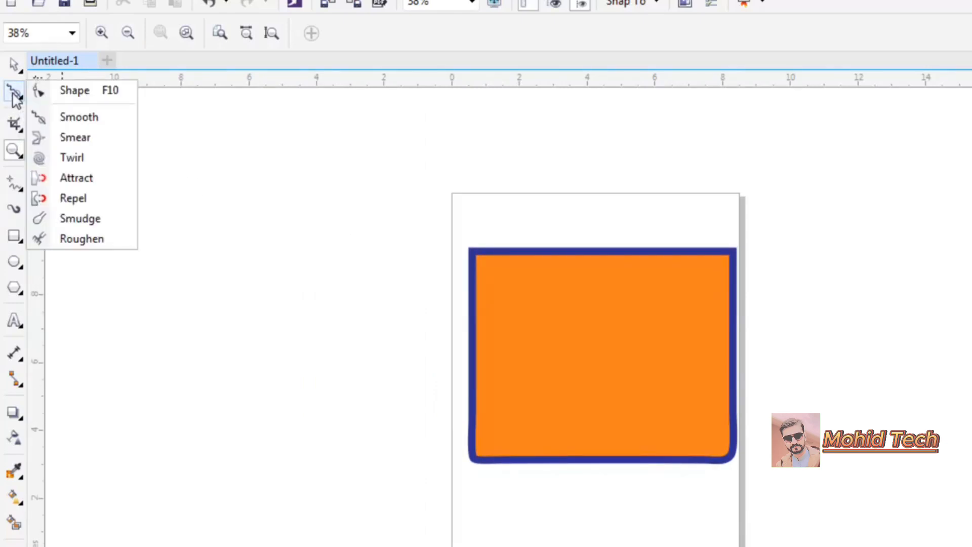
click(98, 146)
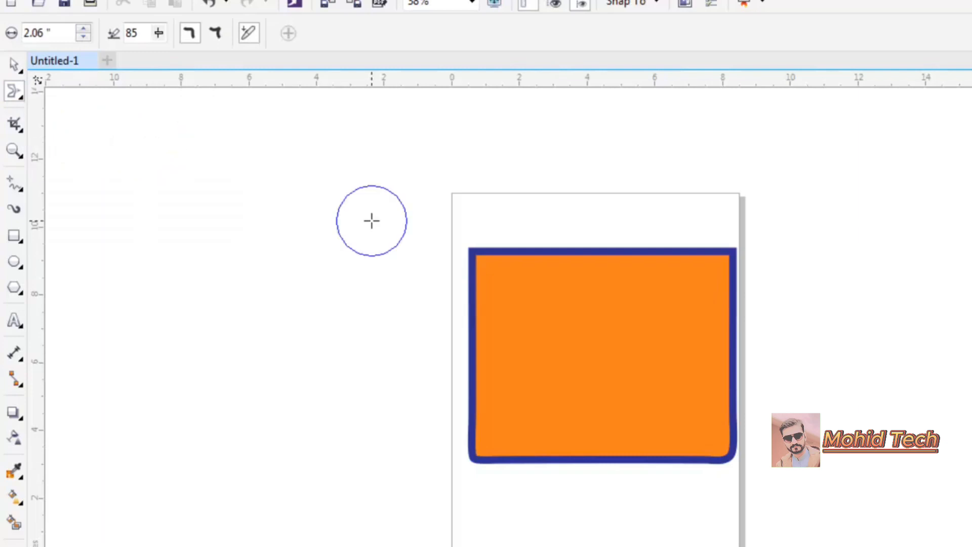
click(511, 332)
drag(511, 332, 370, 329)
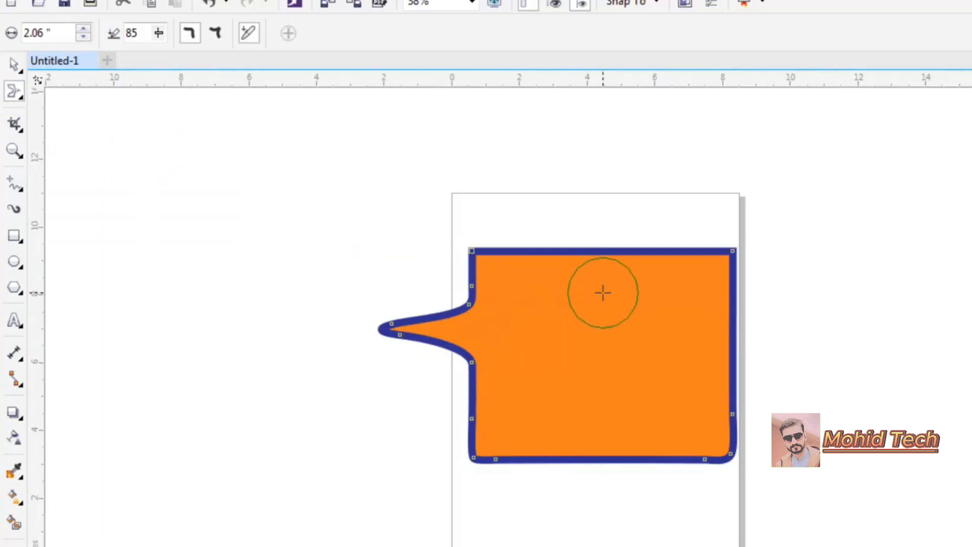
- Smear matching spikes upward from the top edge and outward from the right side
drag(603, 293, 595, 186)
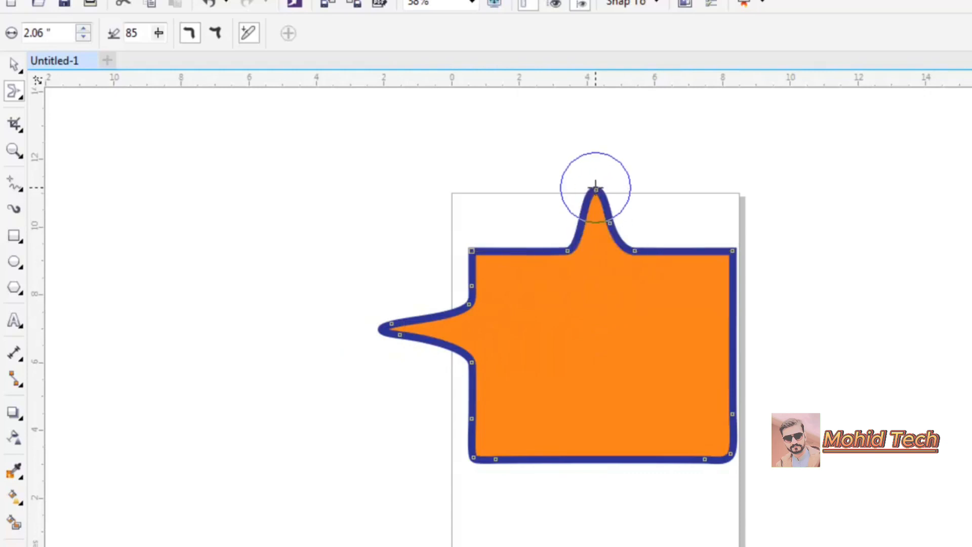
drag(686, 341, 845, 332)
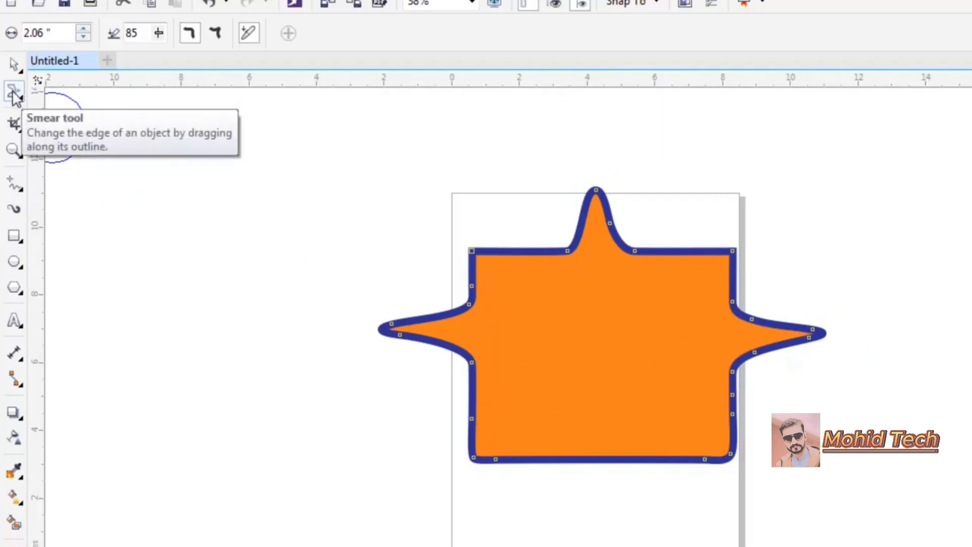
- Set the Smear nib to 2.17", pressure to 91 and pointy smear, then pull a small spike up from the top edge's left part
click(85, 30)
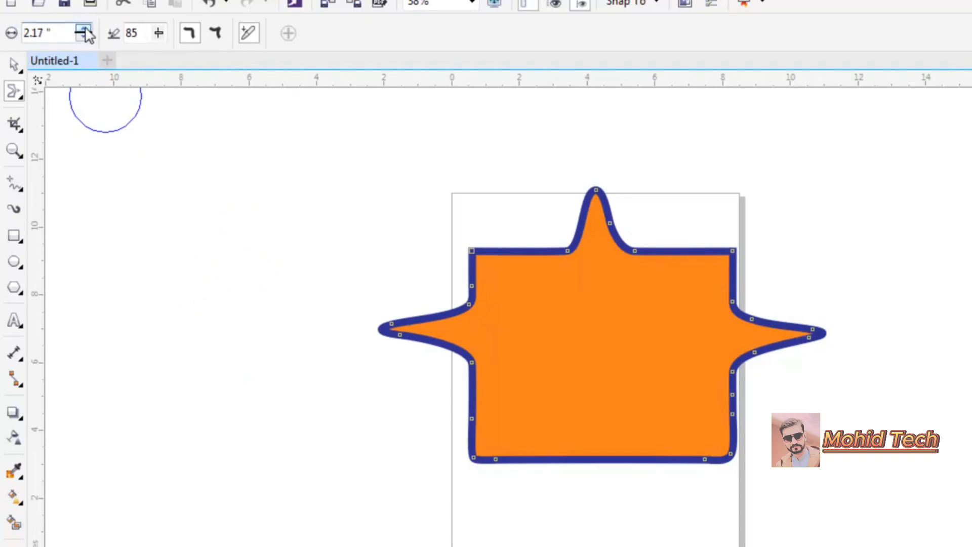
click(158, 32)
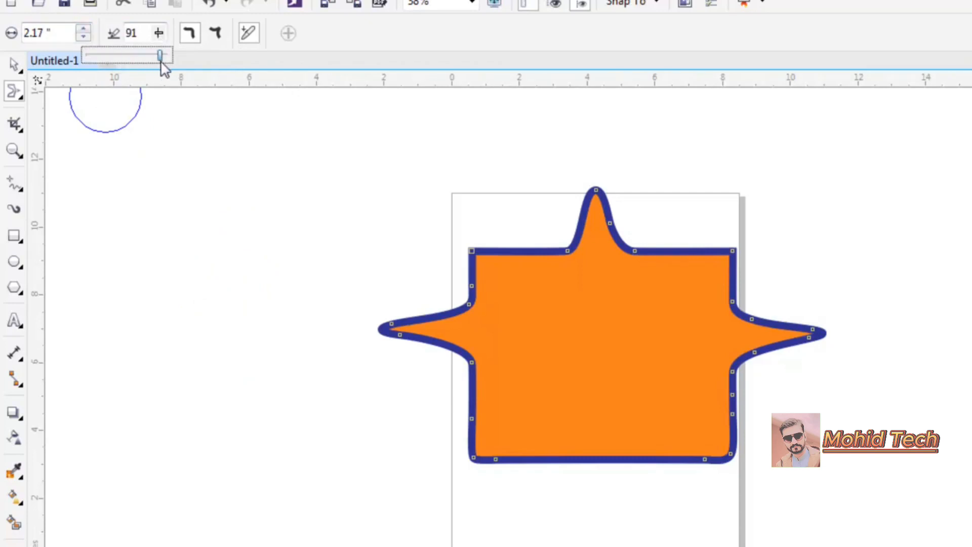
drag(161, 62, 161, 62)
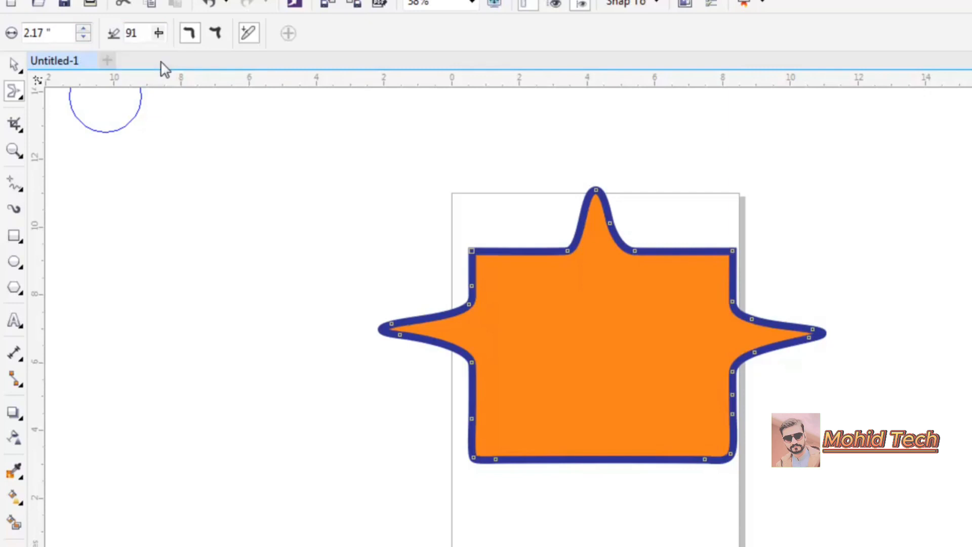
click(216, 40)
drag(514, 260, 506, 217)
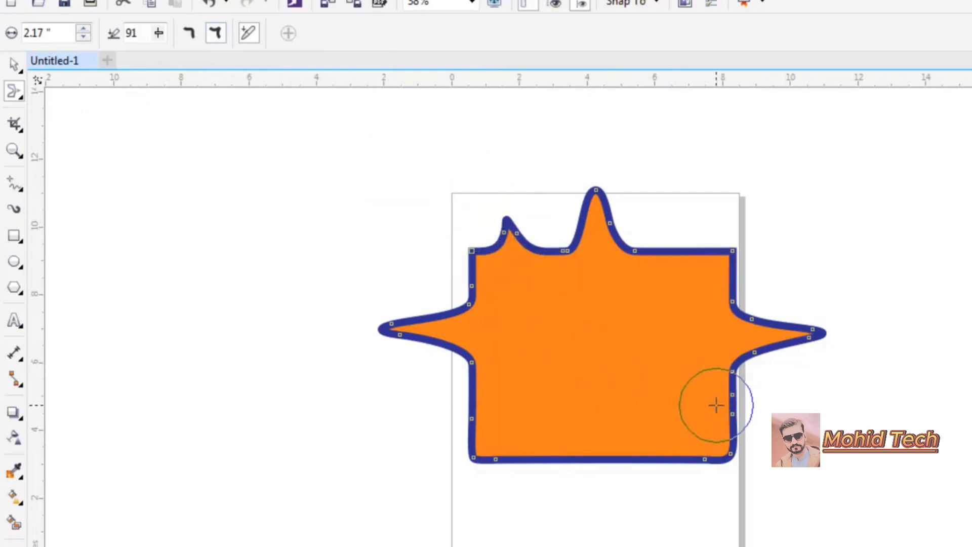
- Smear more spikes: a short one off the lower right side, a long one leftward from the lower left, and a tall one upward near the top-right
drag(714, 406, 848, 425)
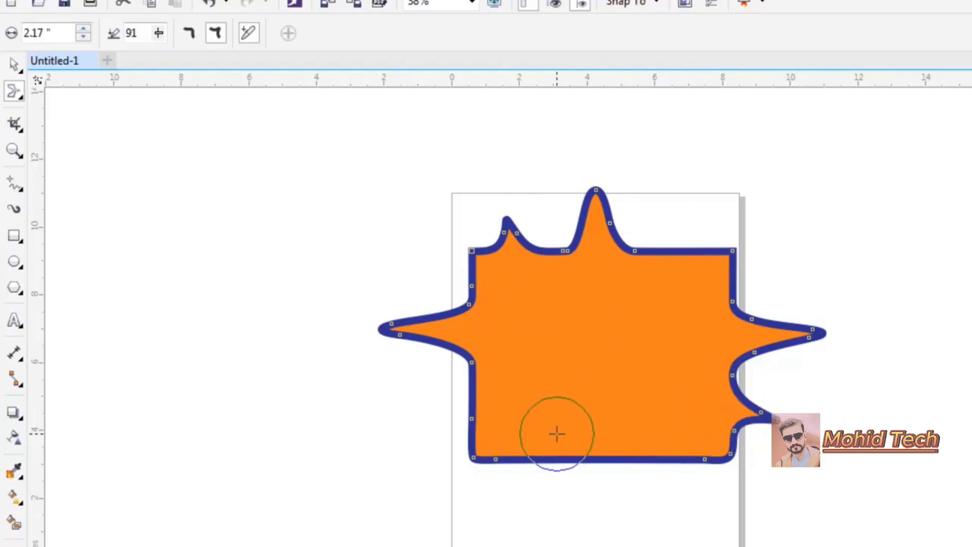
click(191, 32)
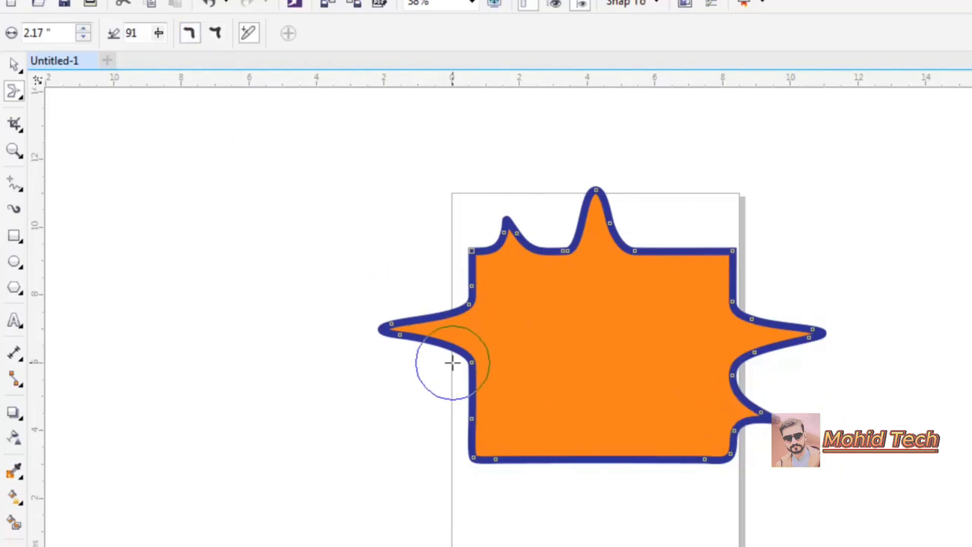
drag(498, 414, 228, 416)
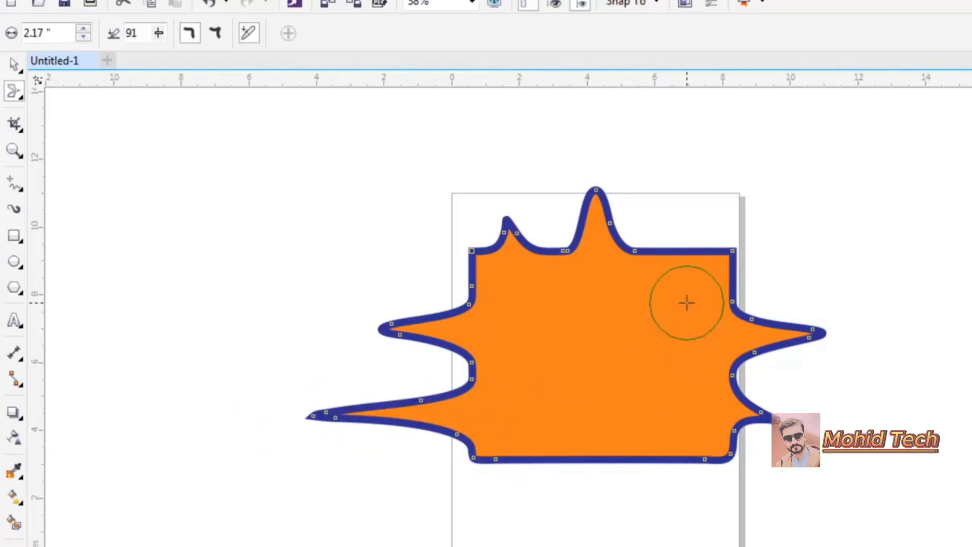
drag(678, 266, 678, 163)
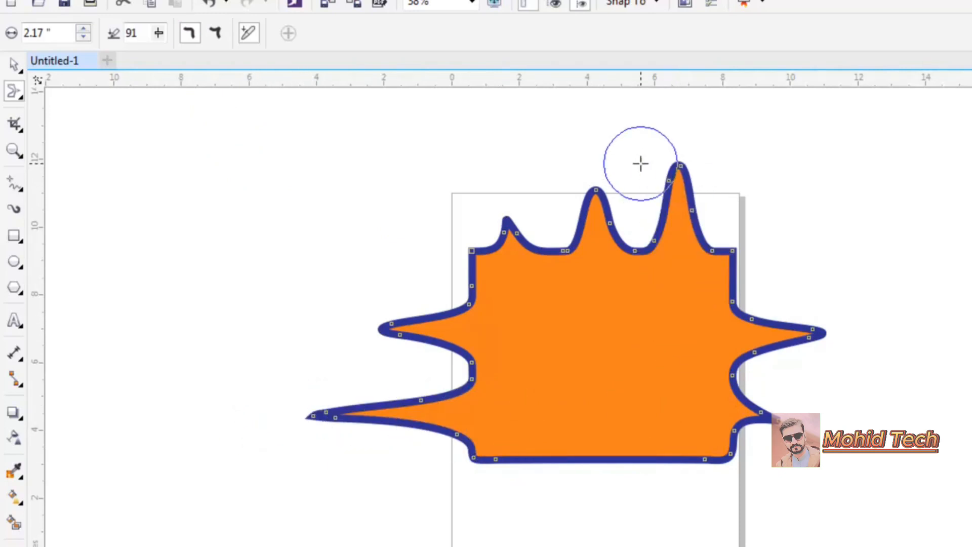
- Switch to the Twirl tool and twirl the tips of the left and right spikes into spirals
click(15, 97)
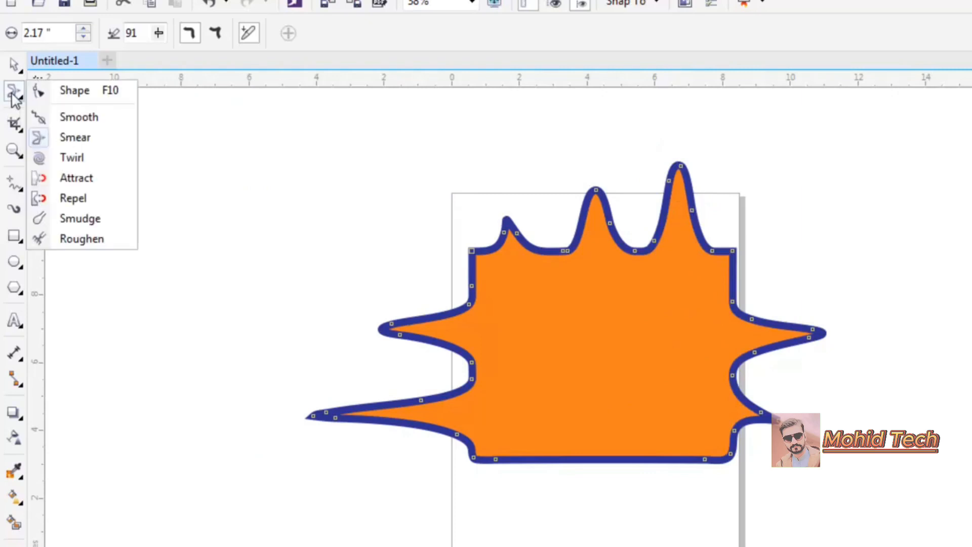
click(72, 157)
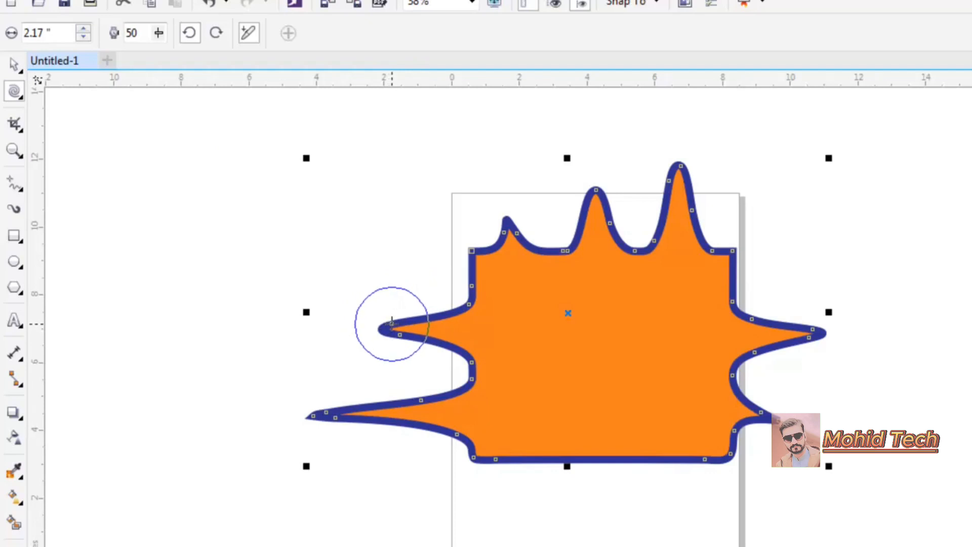
drag(392, 322, 393, 322)
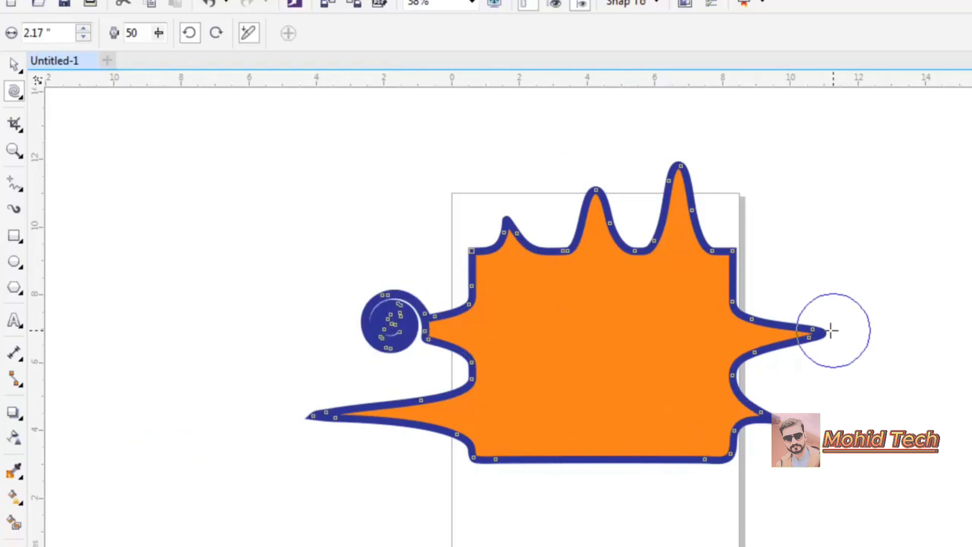
drag(813, 327, 813, 327)
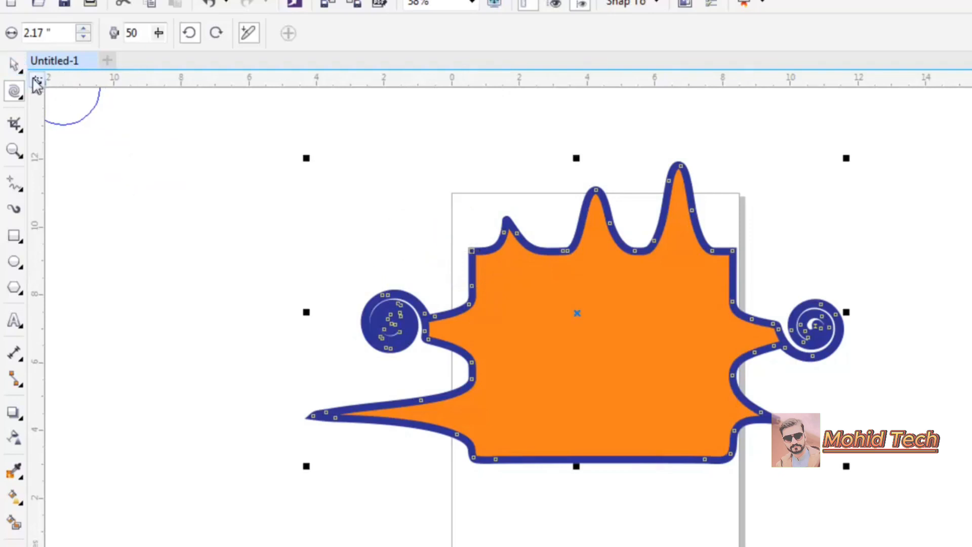
- Select the distorted shape and delete it
click(17, 69)
click(495, 278)
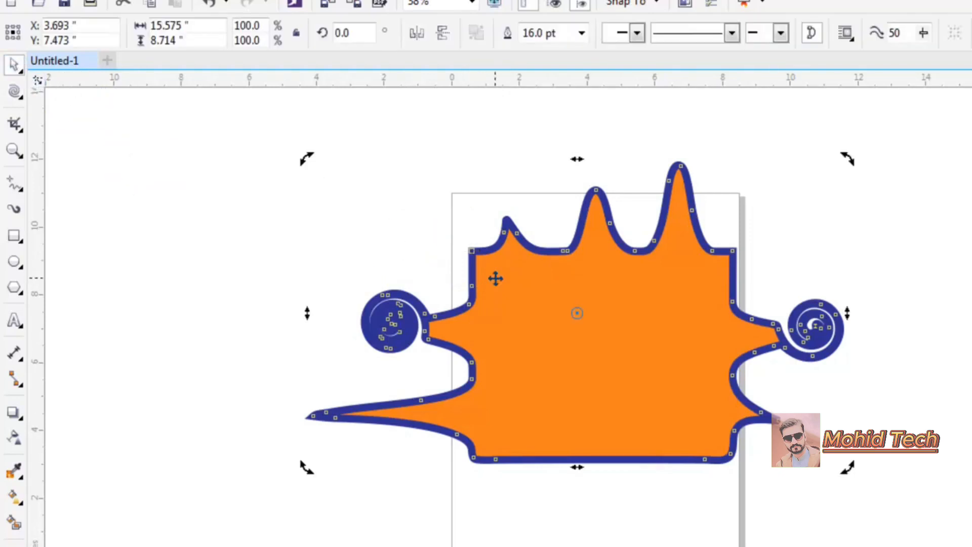
key(Delete)
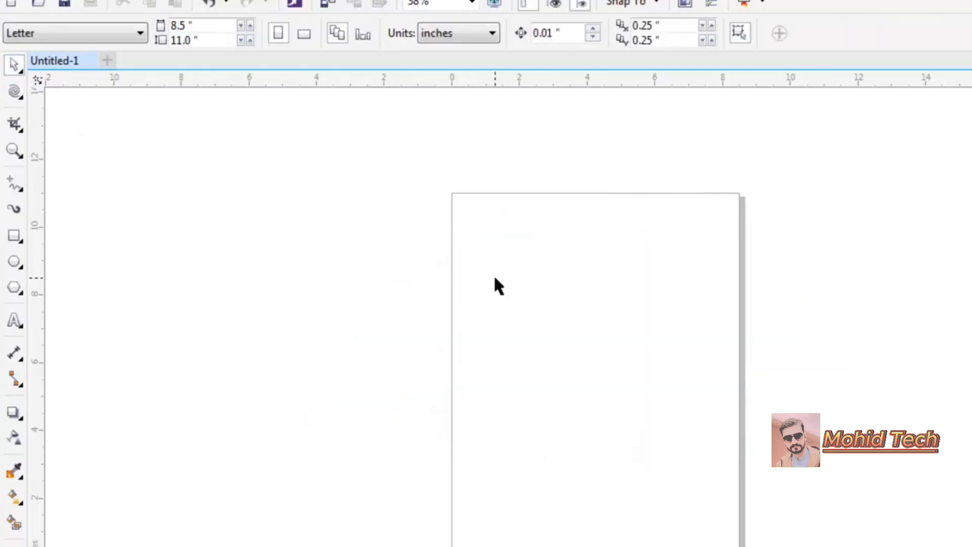
- Draw a new rectangle about 8.6 by 6.6 inches and fill it with blue
click(16, 239)
mouse_move(292, 231)
mouse_down()
mouse_move(419, 308)
mouse_move(583, 453)
mouse_up()
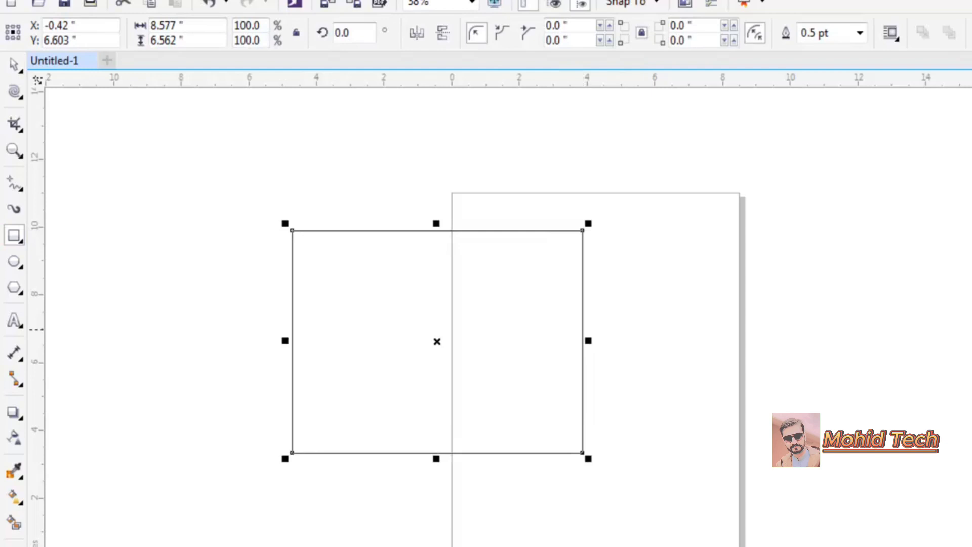
click(971, 329)
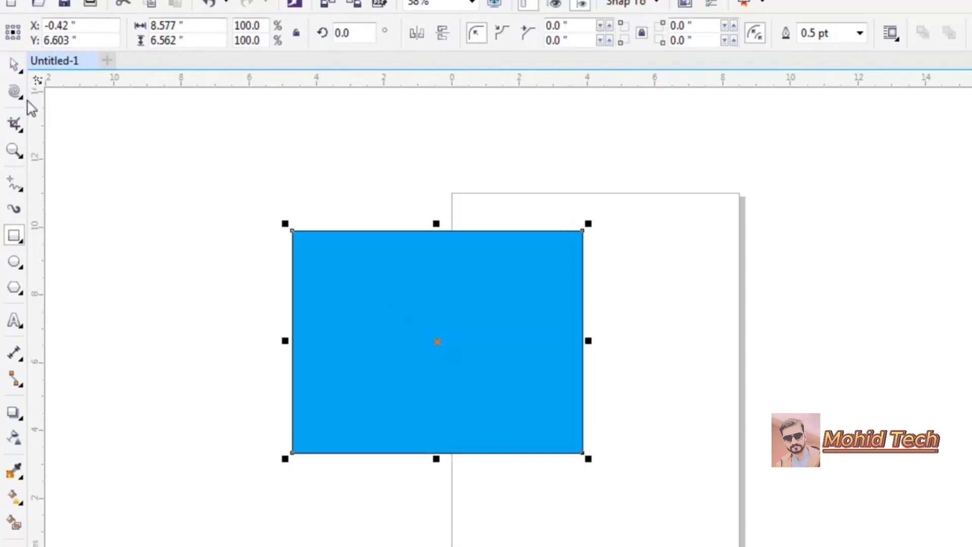
- Twirl spirals into the rectangle's top edge, twice into the right edge, and into the left edge
click(15, 94)
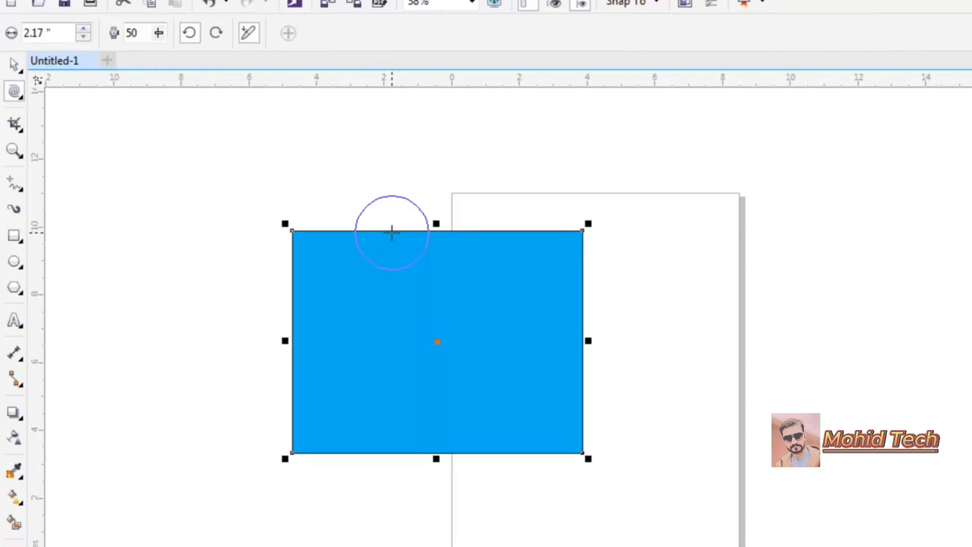
drag(391, 230, 391, 230)
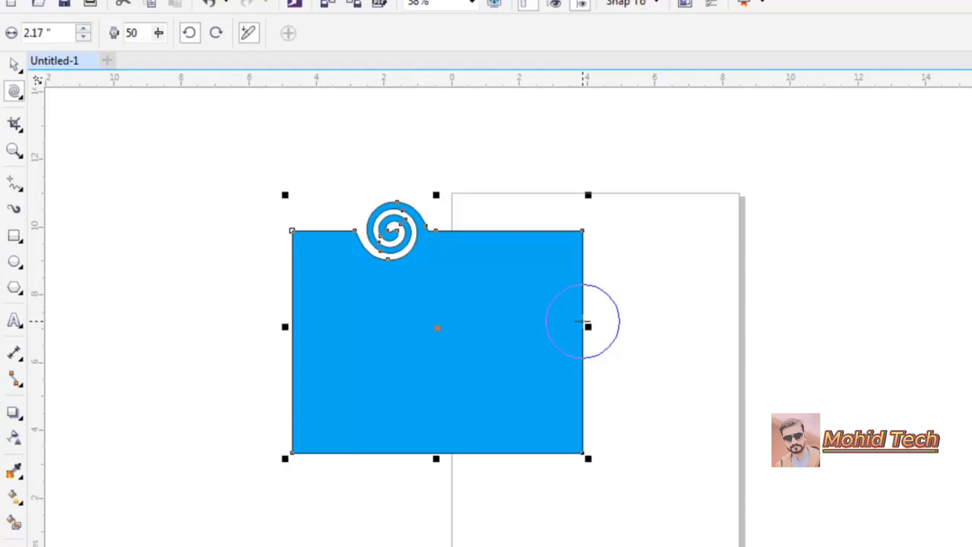
drag(582, 322, 582, 303)
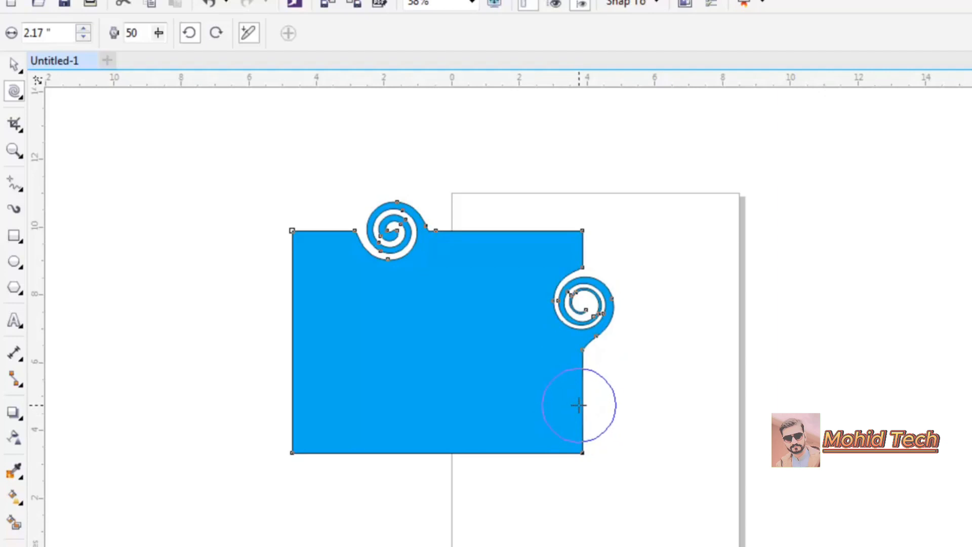
drag(582, 405, 582, 394)
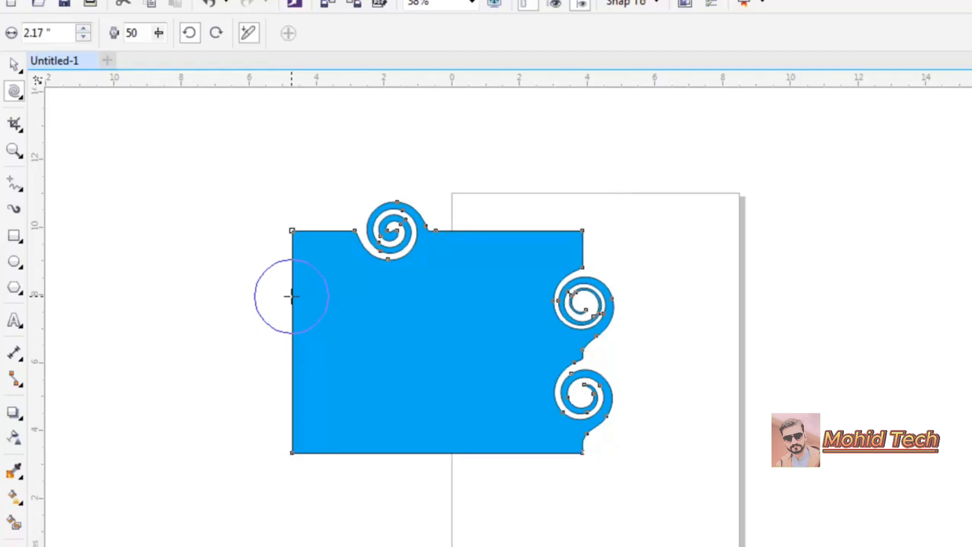
drag(291, 296, 290, 294)
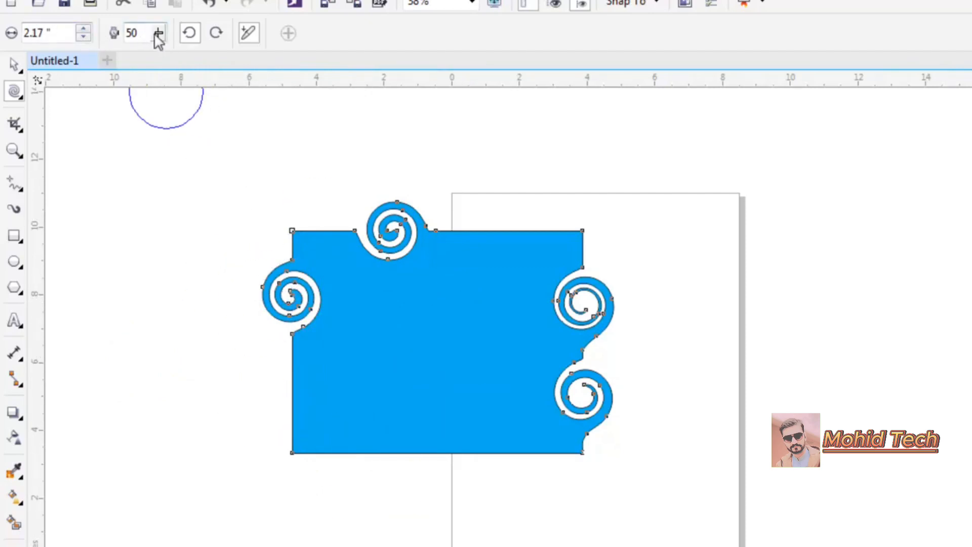
- Raise the twirl rate to 81 and twirl a large swirl into the top edge's right part
mouse_move(156, 36)
mouse_down()
mouse_move(159, 59)
mouse_move(178, 57)
mouse_up()
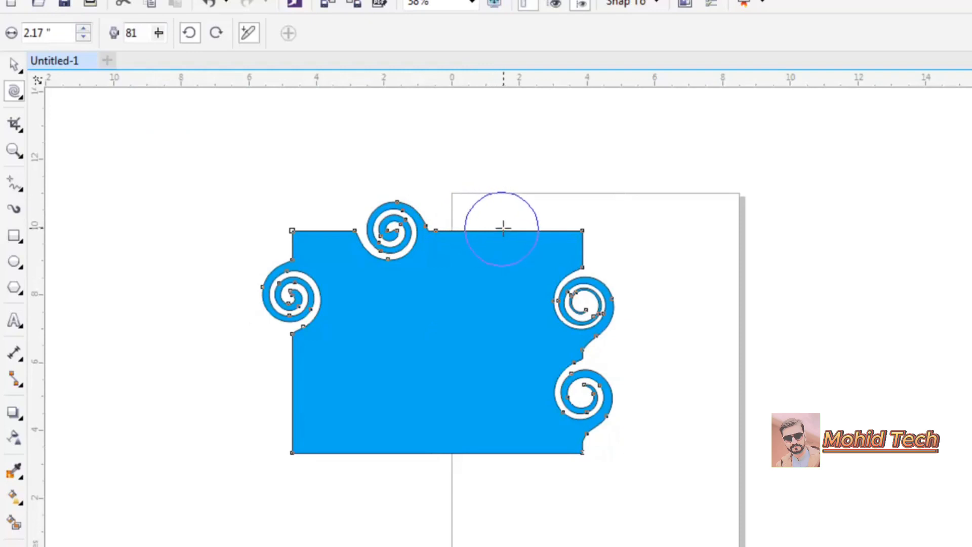
mouse_move(503, 228)
mouse_down()
mouse_move(534, 224)
mouse_move(496, 215)
mouse_move(479, 224)
mouse_move(507, 257)
mouse_move(532, 249)
mouse_up()
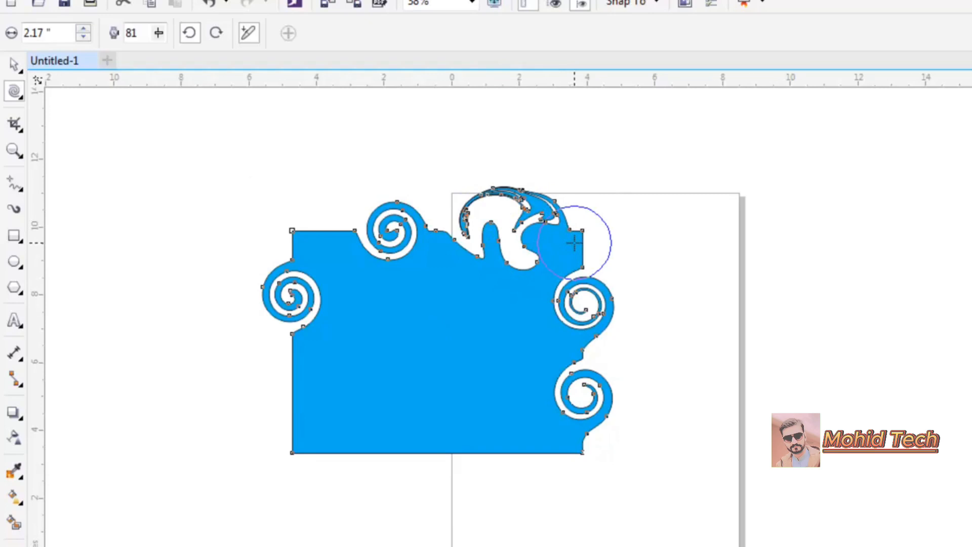
- Set the twirl rate to 46, switch to clockwise twirling, and add a spiral at the bottom-left corner
click(159, 40)
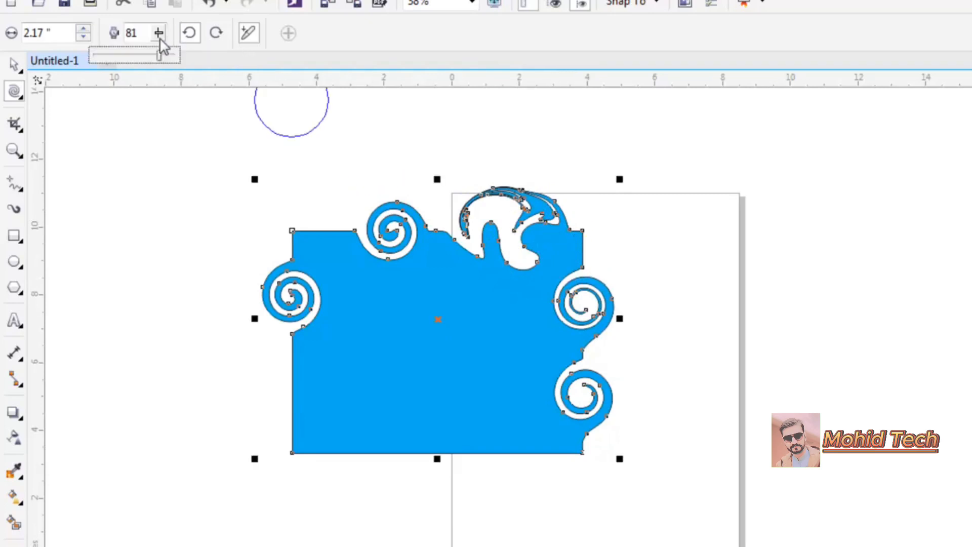
drag(158, 56, 132, 59)
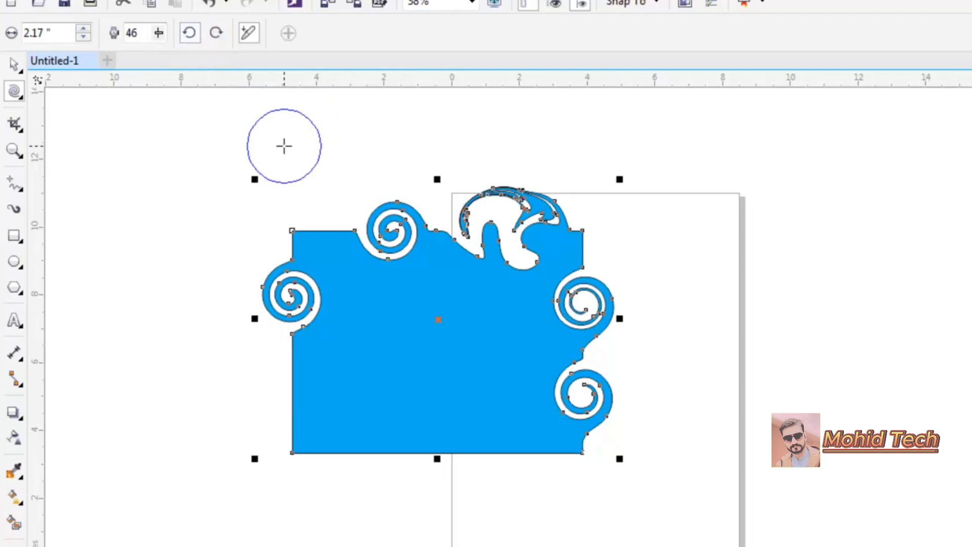
click(216, 35)
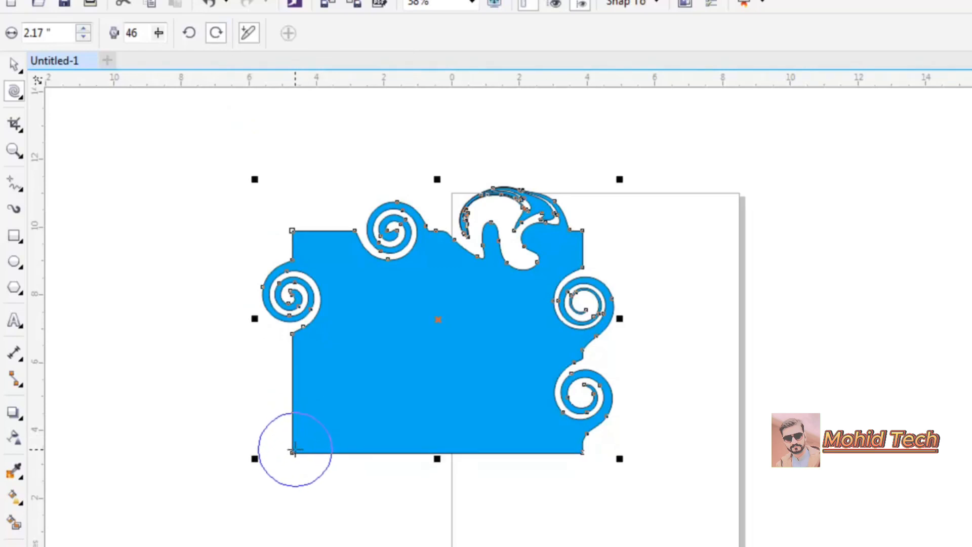
click(292, 451)
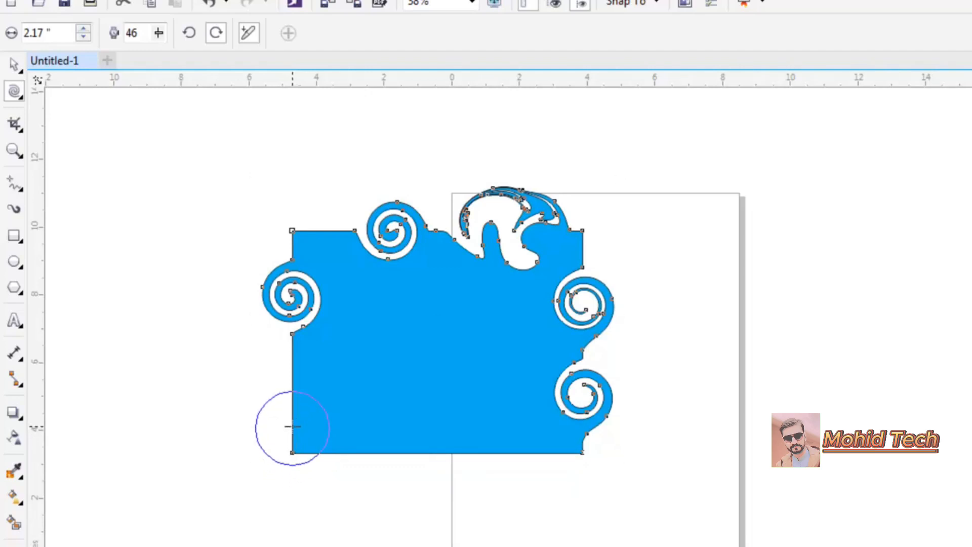
drag(292, 428, 295, 419)
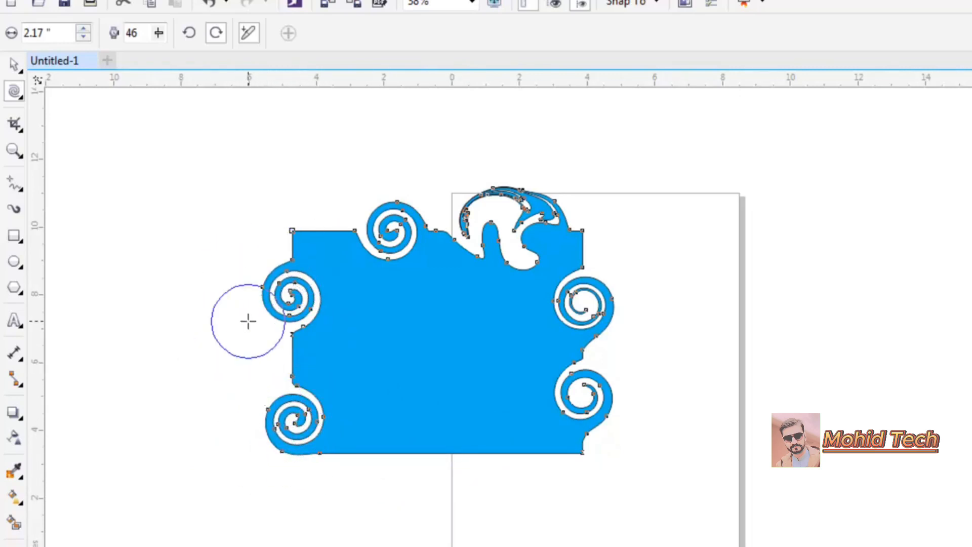
- Choose the Attract tool and delete the twirled shape
click(17, 96)
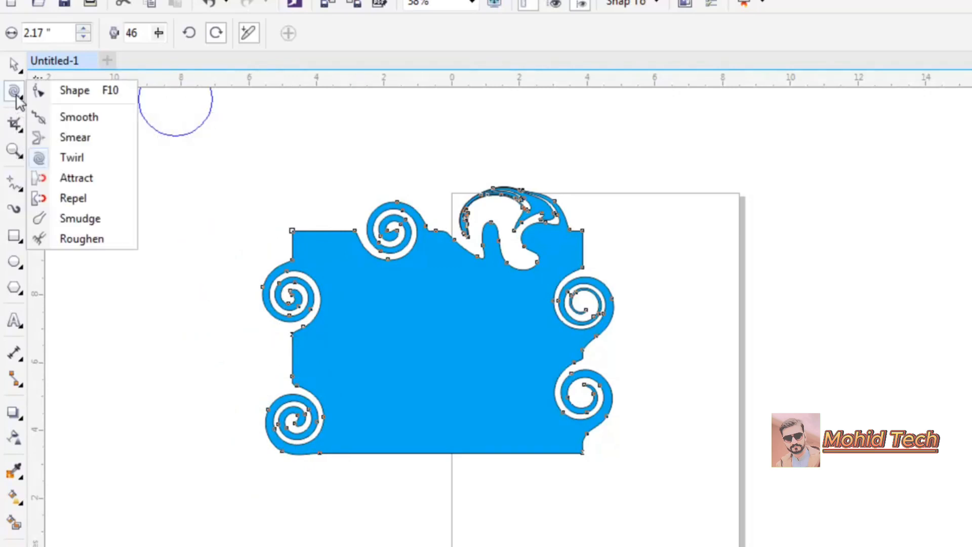
click(81, 179)
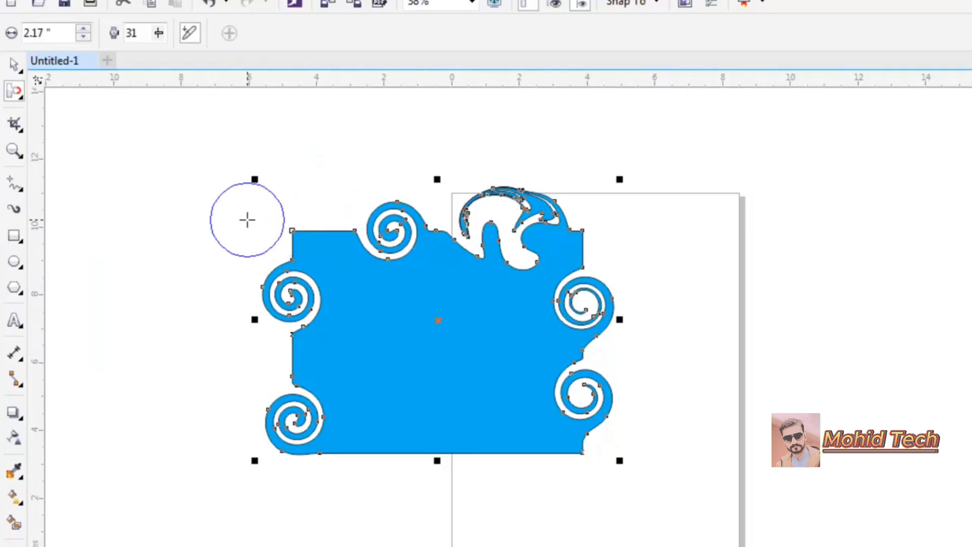
key(Delete)
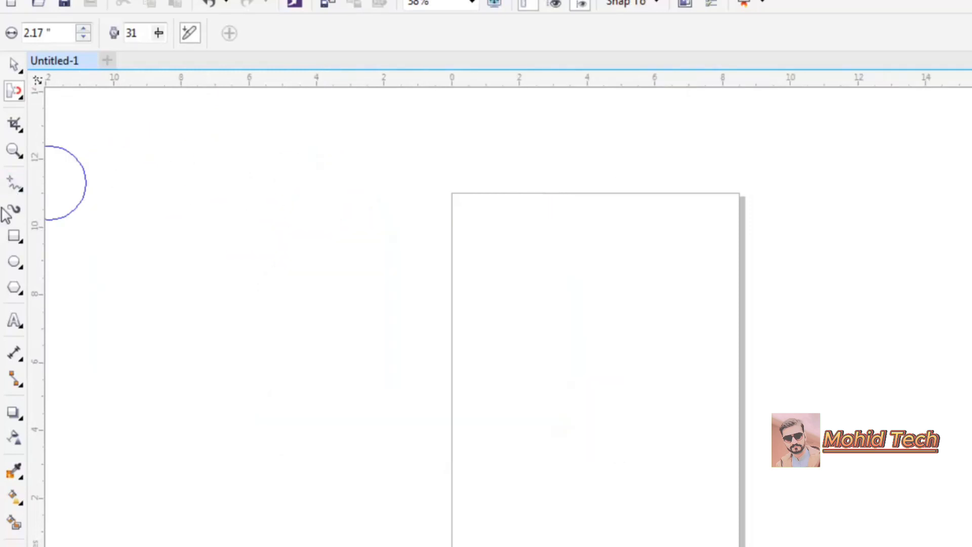
- Draw a rectangle about 7.3 by 5.5 inches and apply the Attract tool at its top-left corner
click(14, 234)
drag(290, 264, 537, 450)
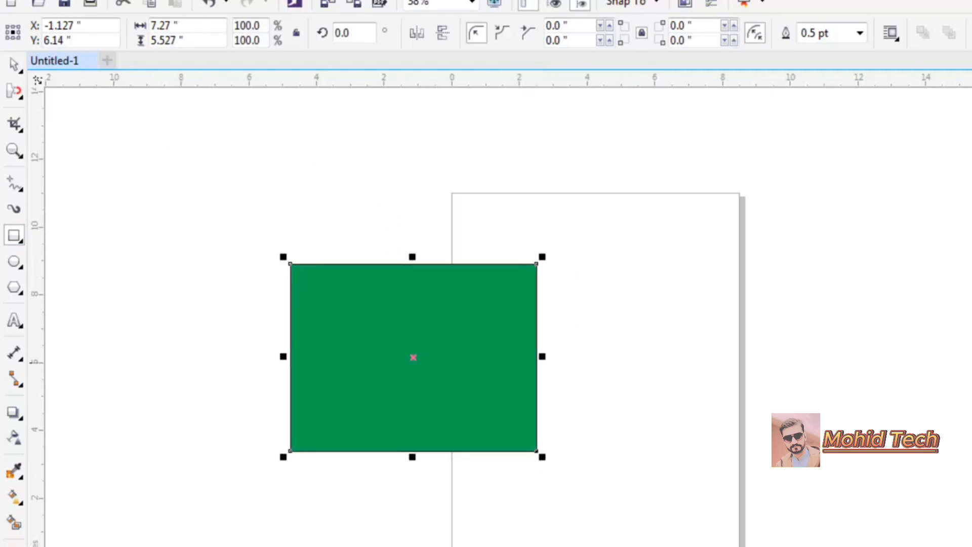
click(14, 95)
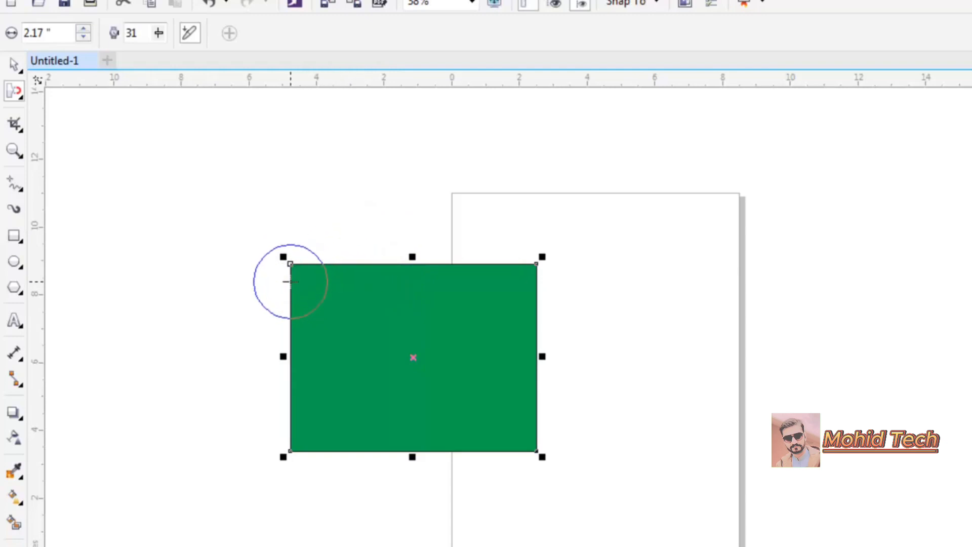
drag(289, 281, 233, 289)
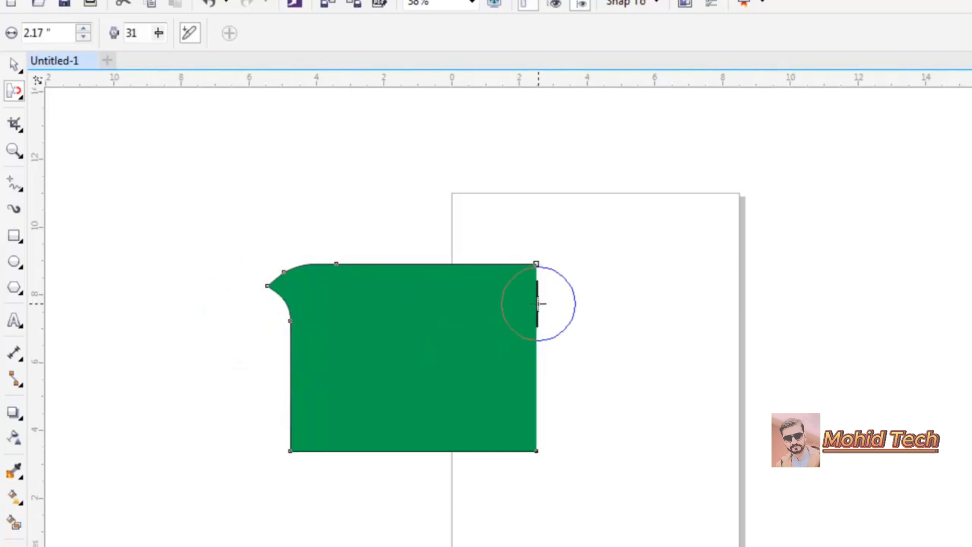
- Attract the rectangle's right edge inward near its upper corner
drag(538, 304, 610, 307)
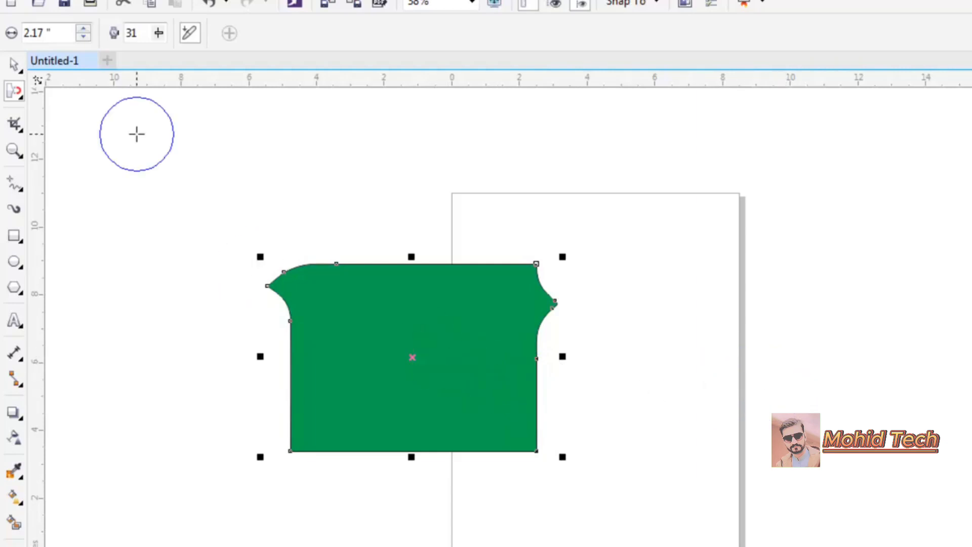
click(21, 94)
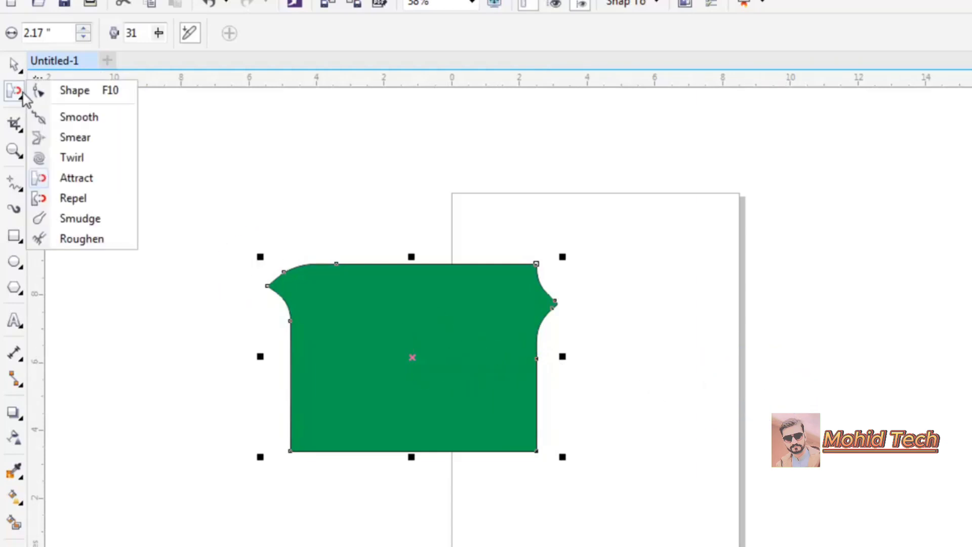
click(92, 199)
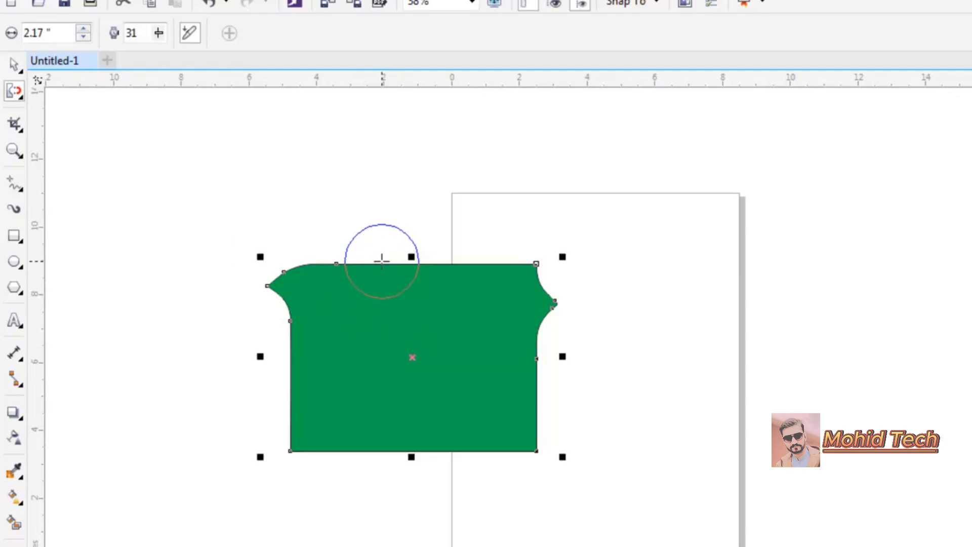
- Choose the Smudge tool and smudge six long tendrils outward from the top, right, left and bottom edges
click(21, 96)
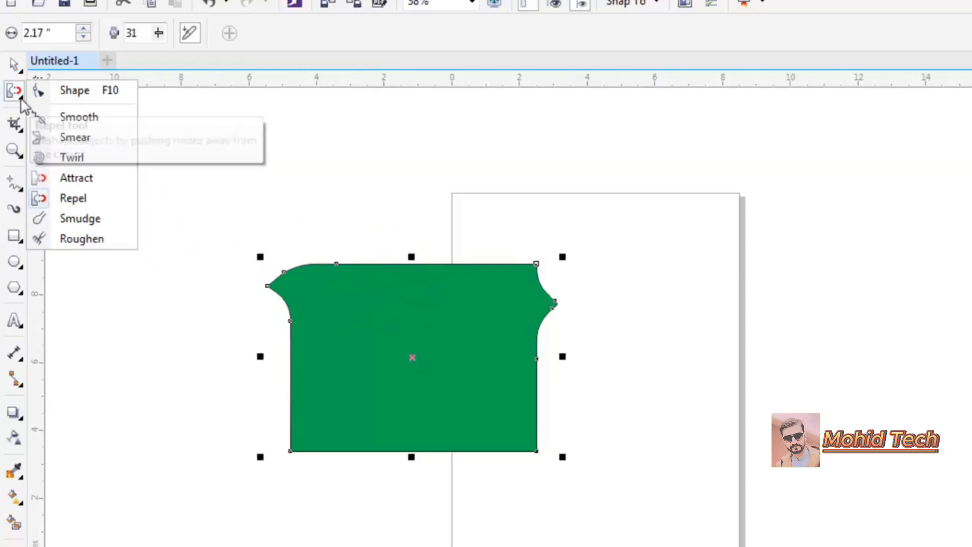
click(97, 222)
mouse_move(386, 297)
mouse_down()
mouse_move(419, 174)
mouse_move(544, 176)
mouse_up()
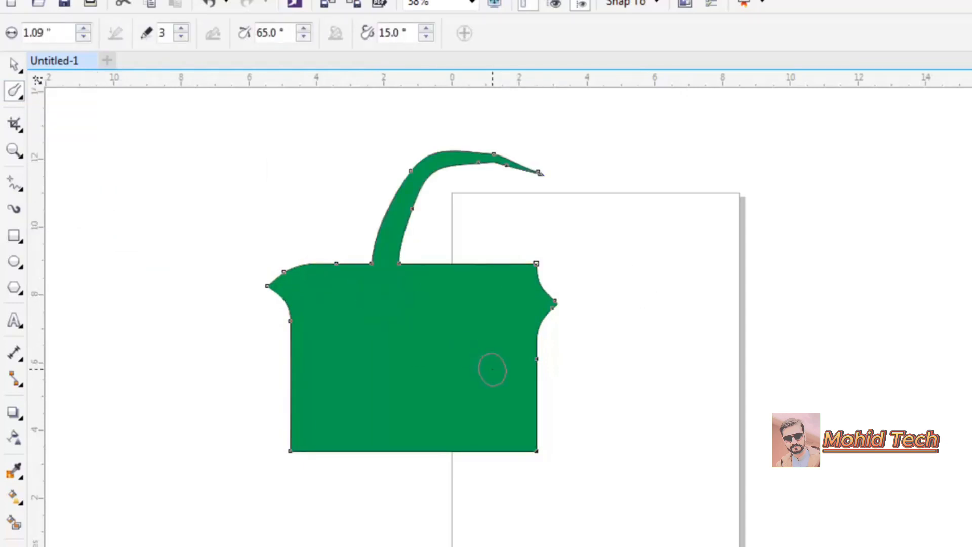
drag(492, 369, 748, 350)
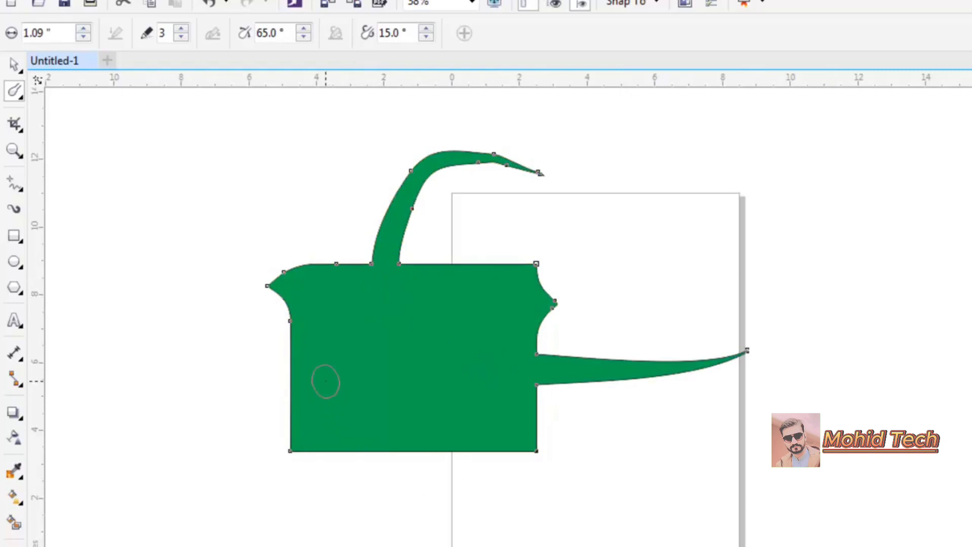
mouse_move(325, 381)
mouse_down()
mouse_move(181, 291)
mouse_move(162, 204)
mouse_up()
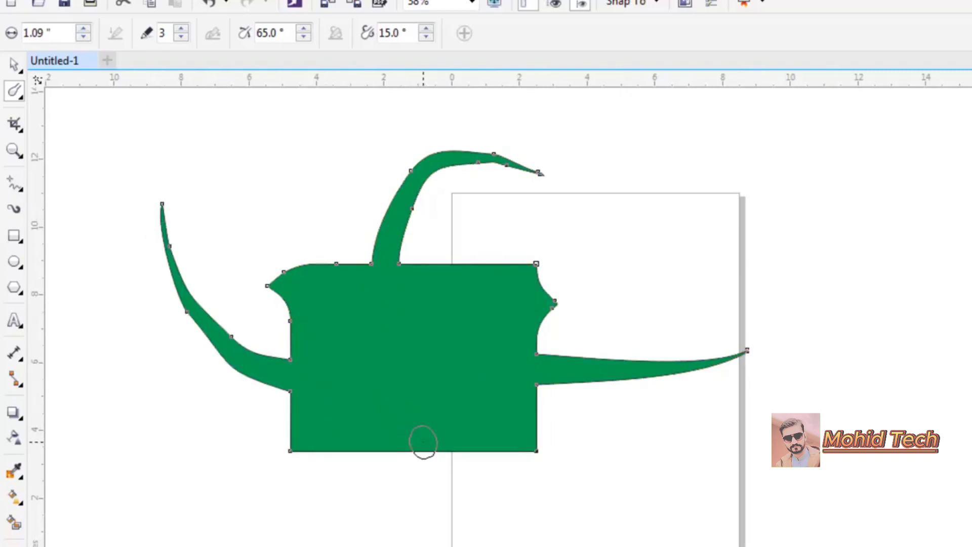
drag(423, 442, 654, 500)
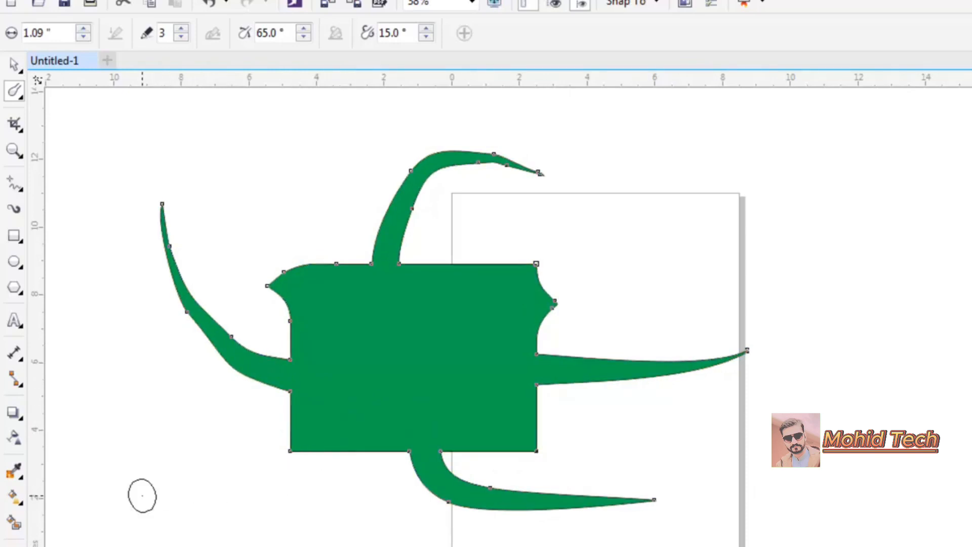
mouse_move(338, 458)
mouse_down()
mouse_move(356, 434)
mouse_move(307, 529)
mouse_move(183, 511)
mouse_up()
drag(532, 322, 687, 285)
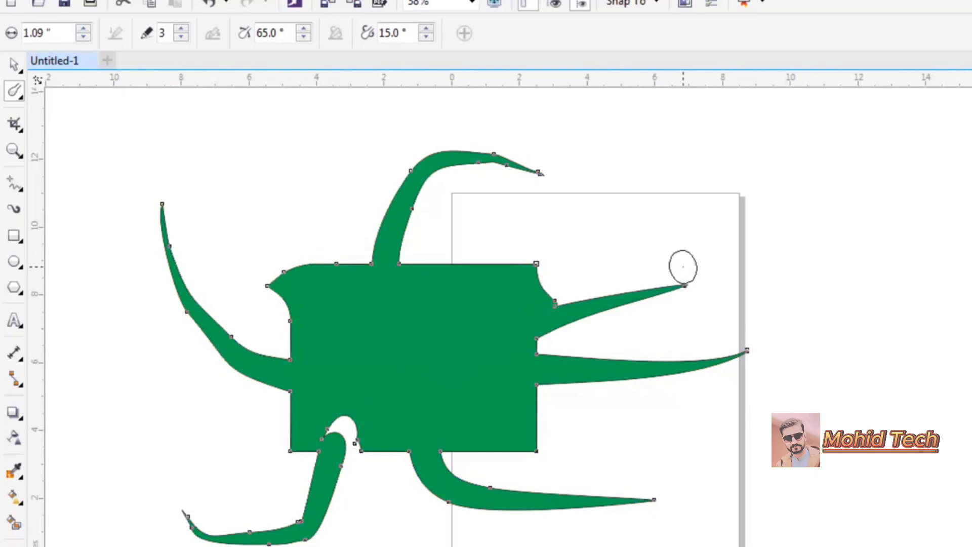
- Choose the Roughen tool and roughen the shape's top edge from right to left
click(16, 97)
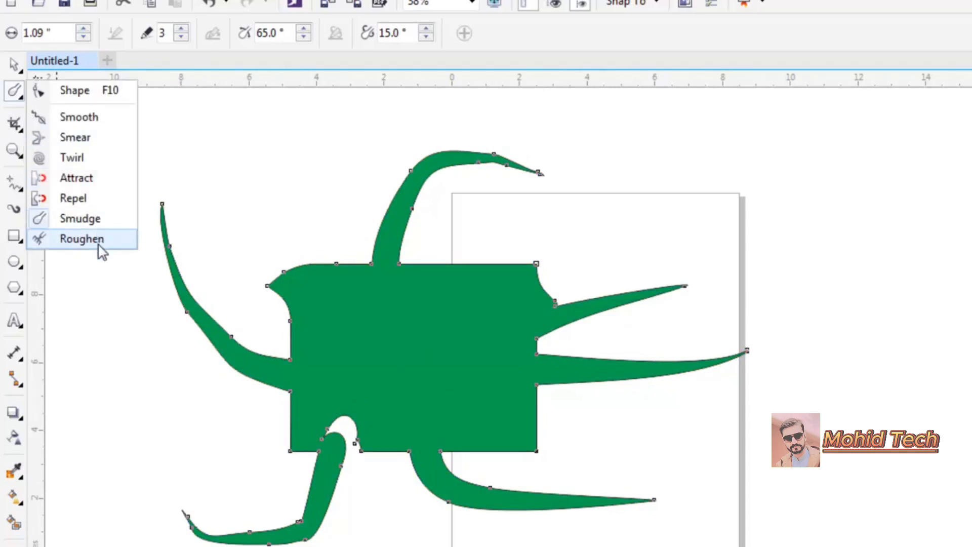
click(81, 239)
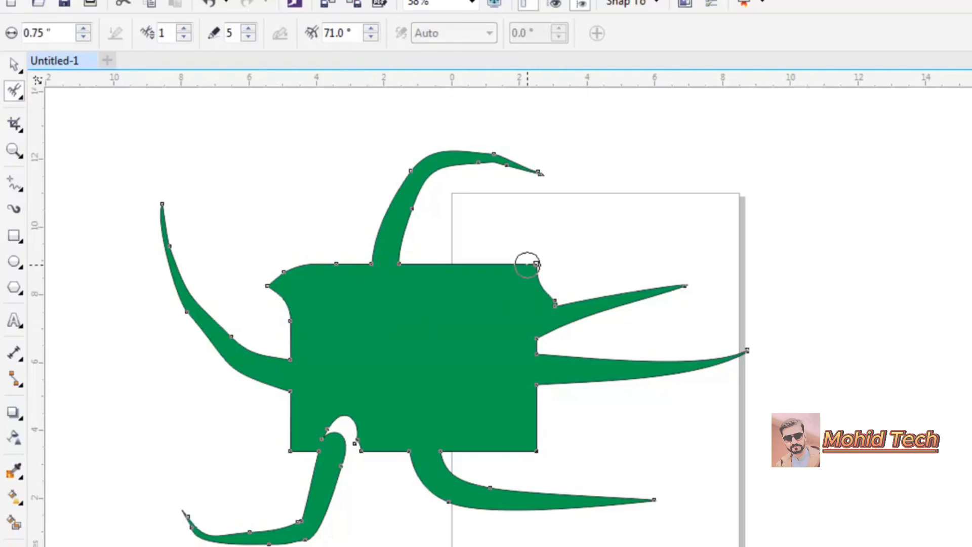
drag(535, 264, 310, 266)
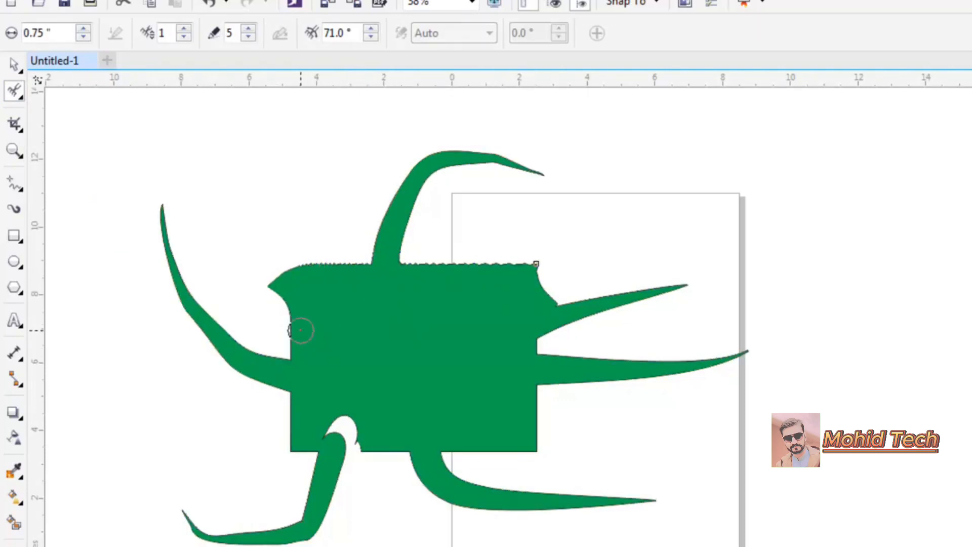
- Delete the shape and draw a yellow-filled rectangle about 9.6 by 6.5 inches
click(14, 64)
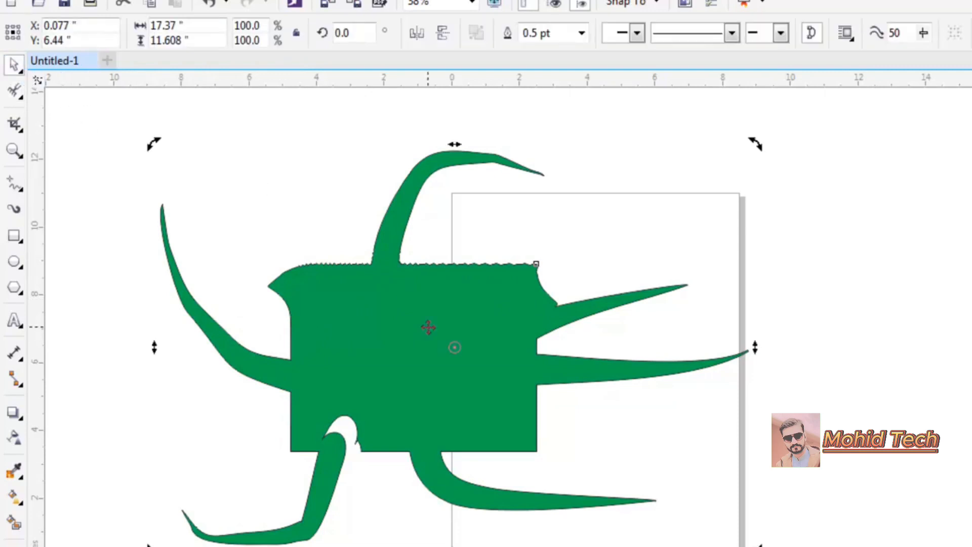
key(Delete)
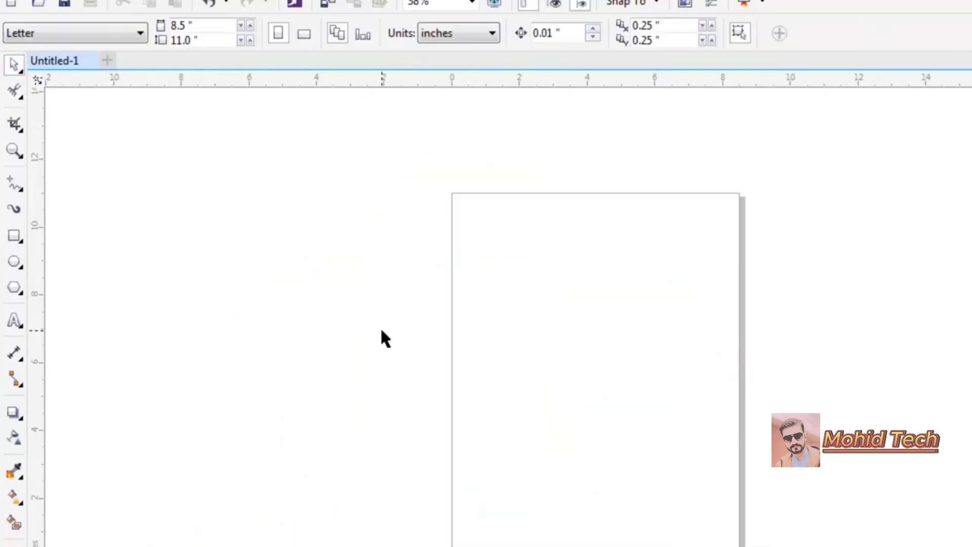
click(11, 241)
drag(336, 182, 662, 404)
click(971, 323)
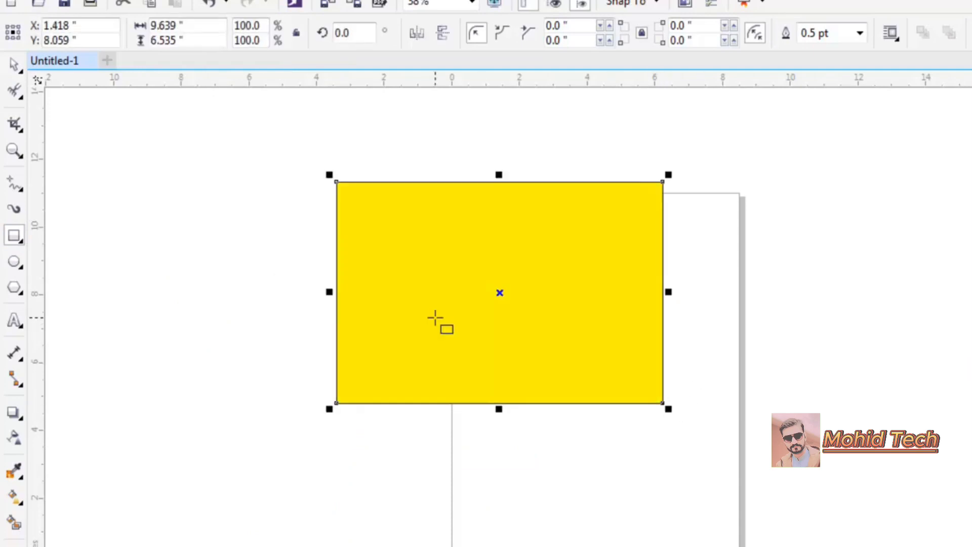
- Roughen the yellow rectangle's bottom edge, raise the roughen frequency to 6, and roughen its top edge
click(15, 91)
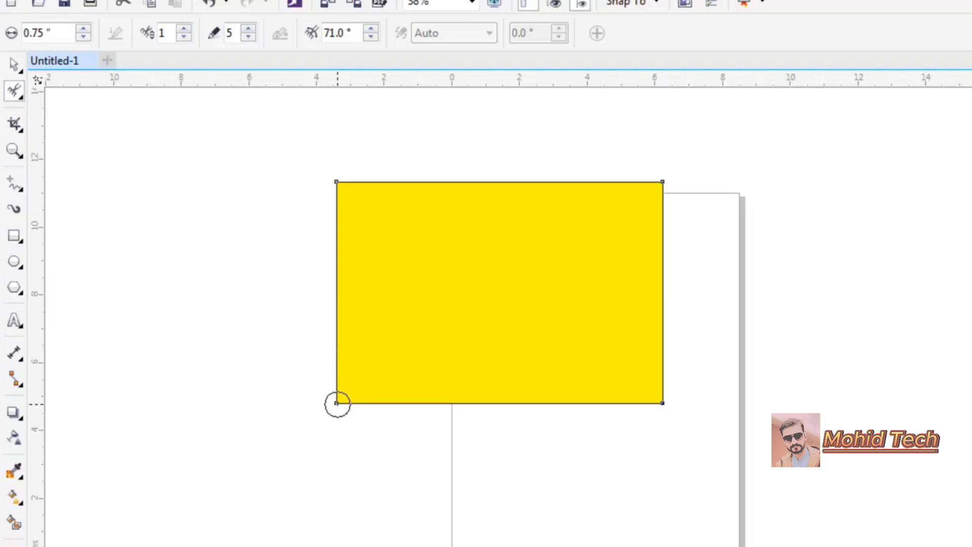
drag(337, 404, 673, 408)
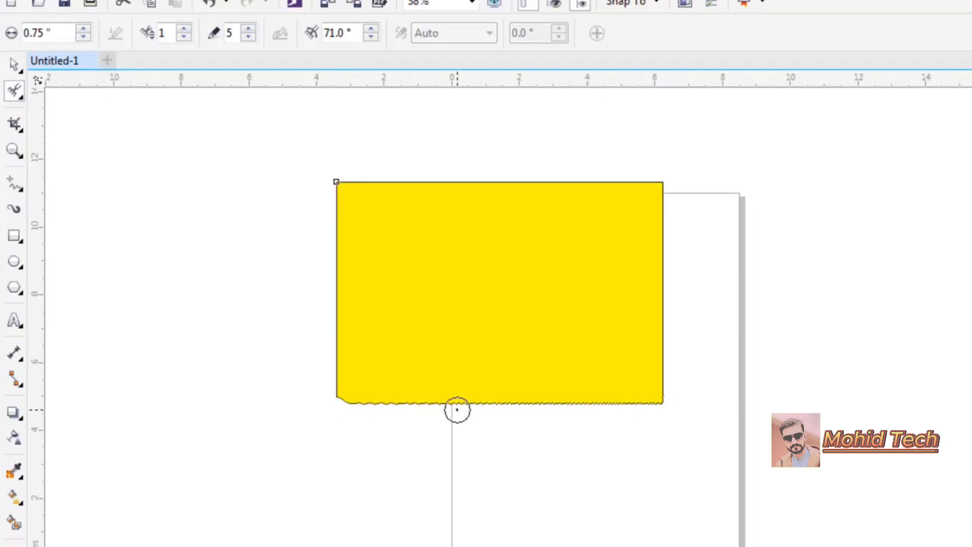
click(186, 29)
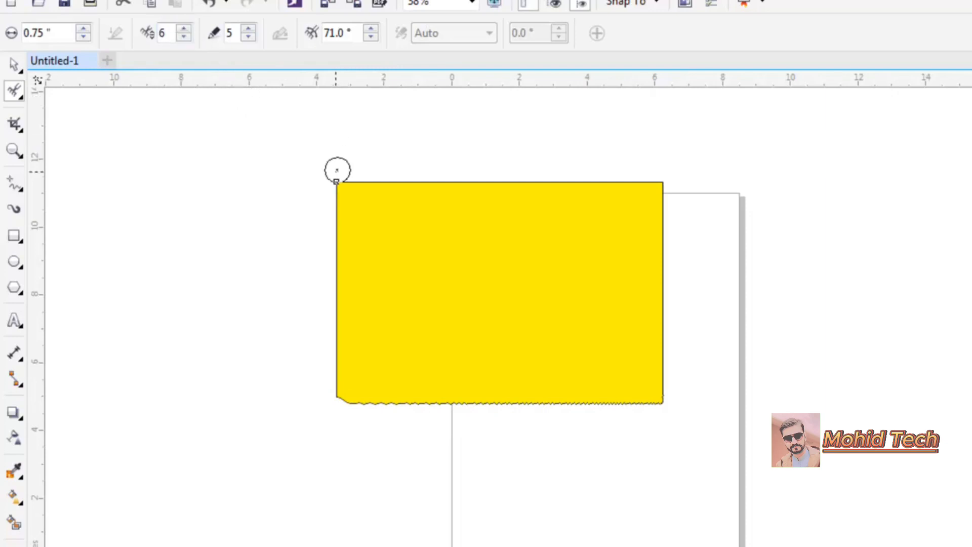
drag(334, 180, 548, 162)
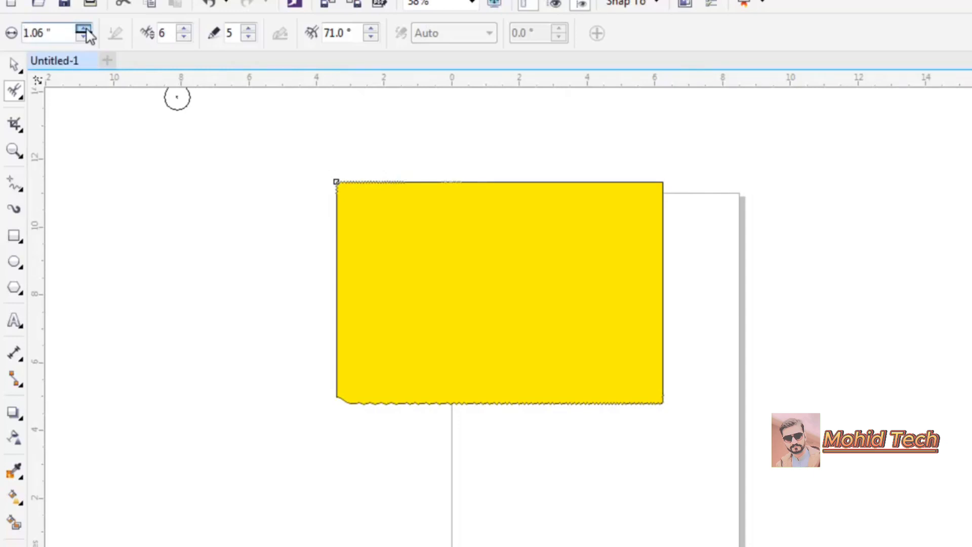
- Set the nib size to 2 inches and roughen the rectangle's left edge downward
double_click(56, 32)
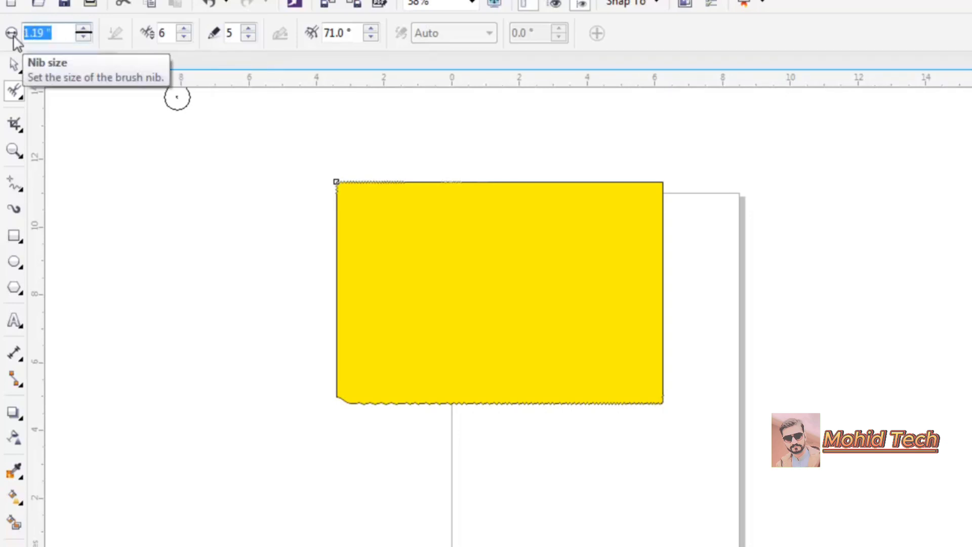
text(2)
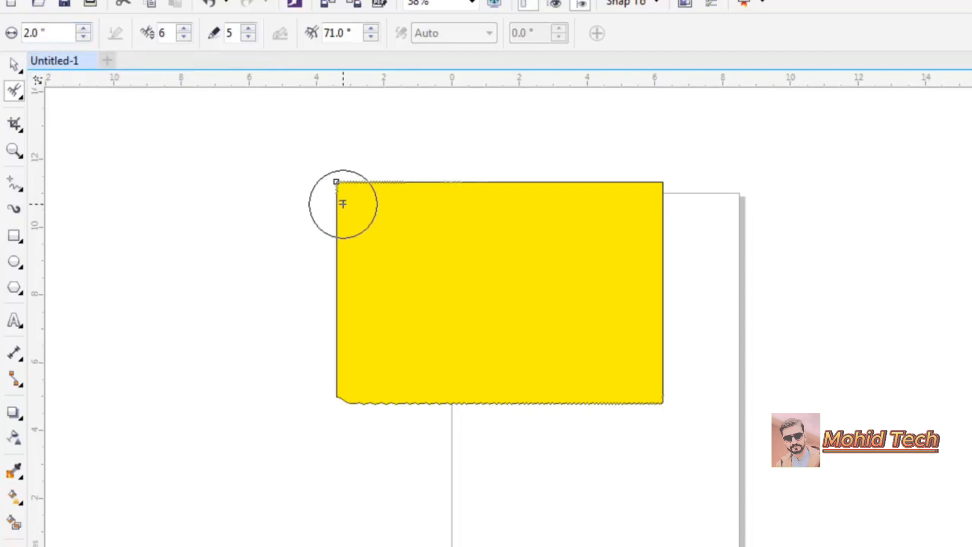
mouse_move(339, 180)
mouse_down()
mouse_move(660, 170)
mouse_move(326, 210)
mouse_move(334, 208)
mouse_move(364, 435)
mouse_up()
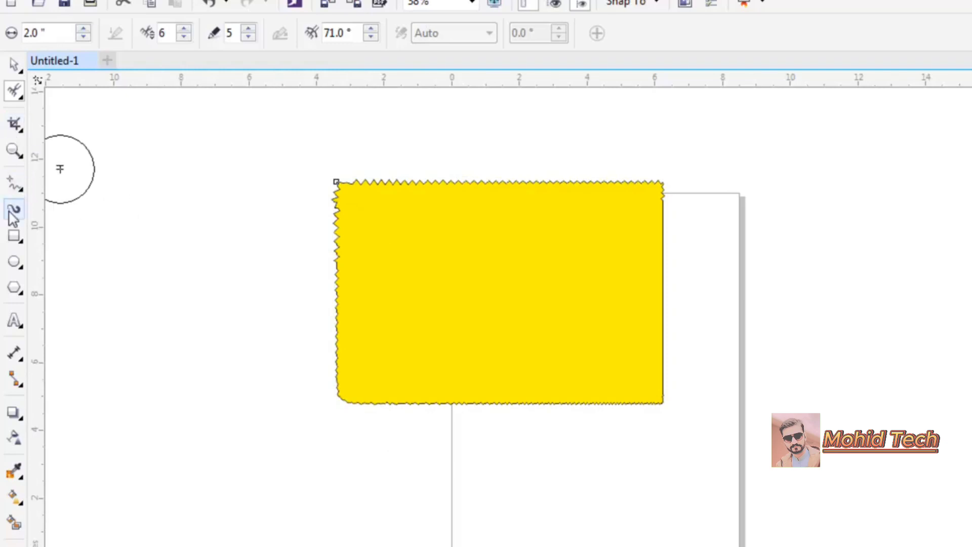
- Zoom into the rectangle's roughened top-left corner and inspect its nodes with the Shape tool
key(z)
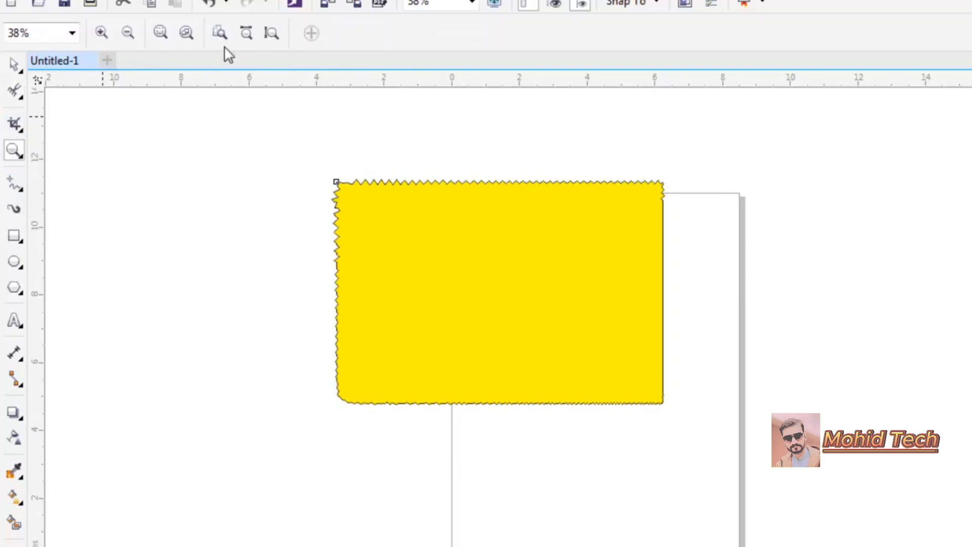
drag(273, 142, 729, 299)
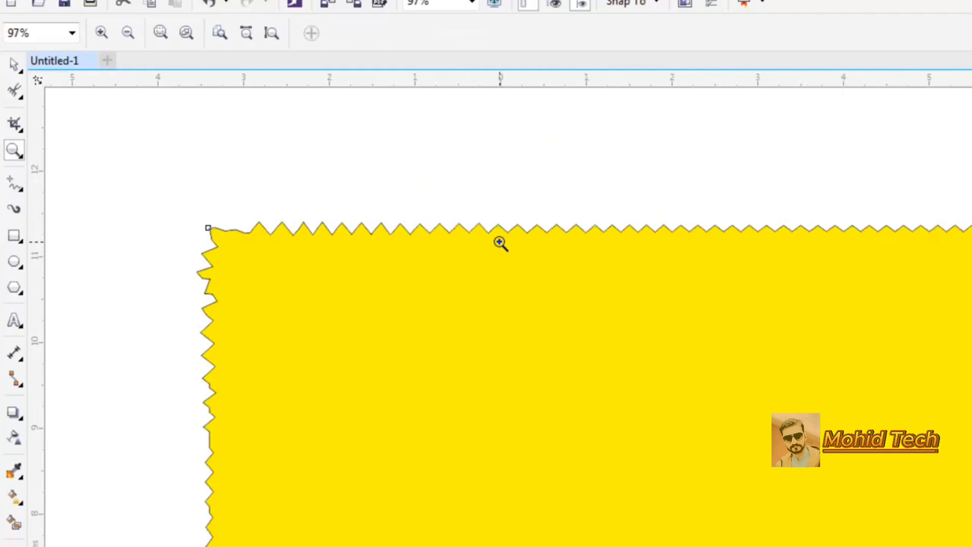
click(17, 92)
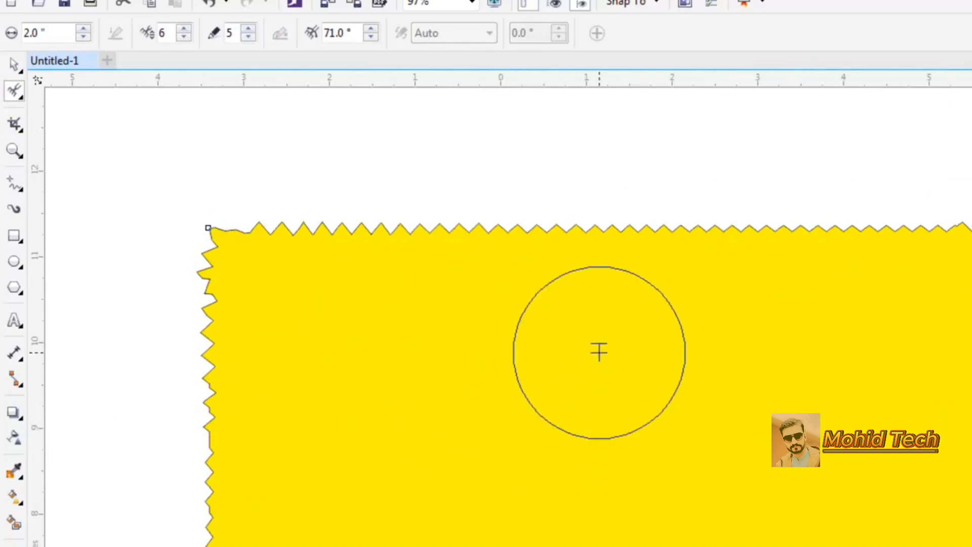
click(16, 95)
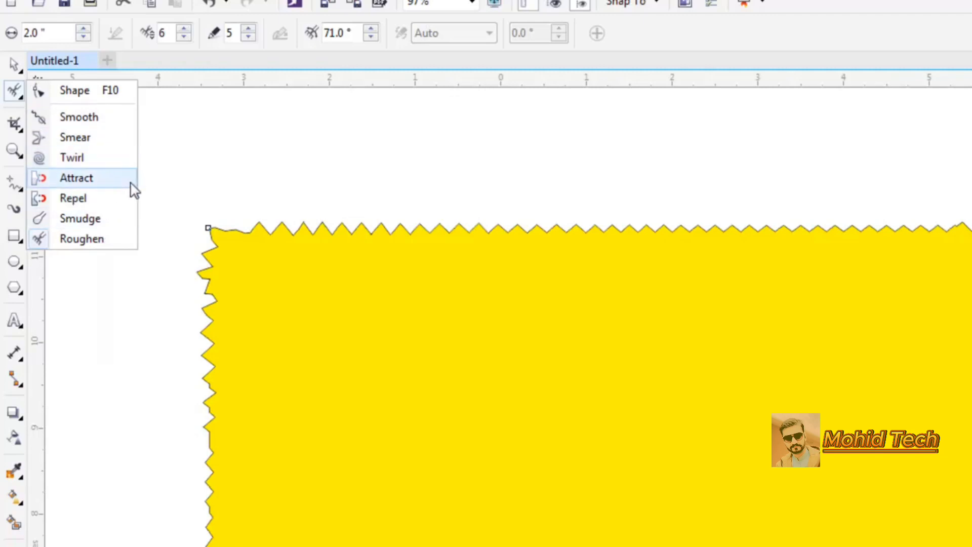
click(15, 92)
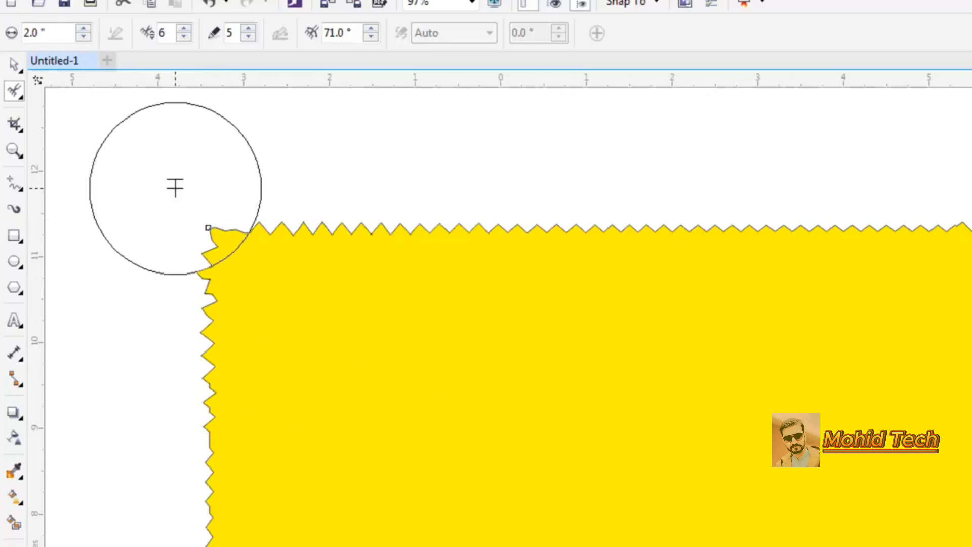
click(15, 100)
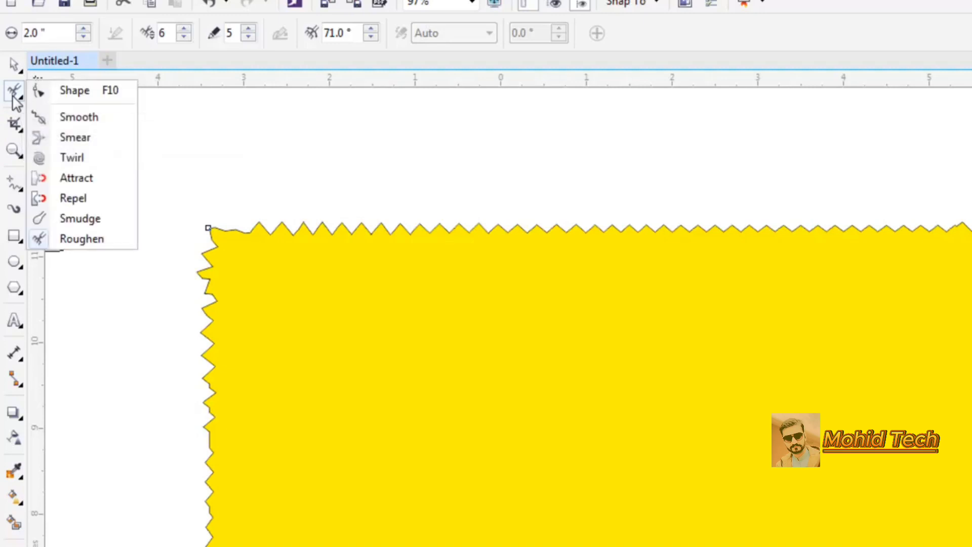
click(65, 92)
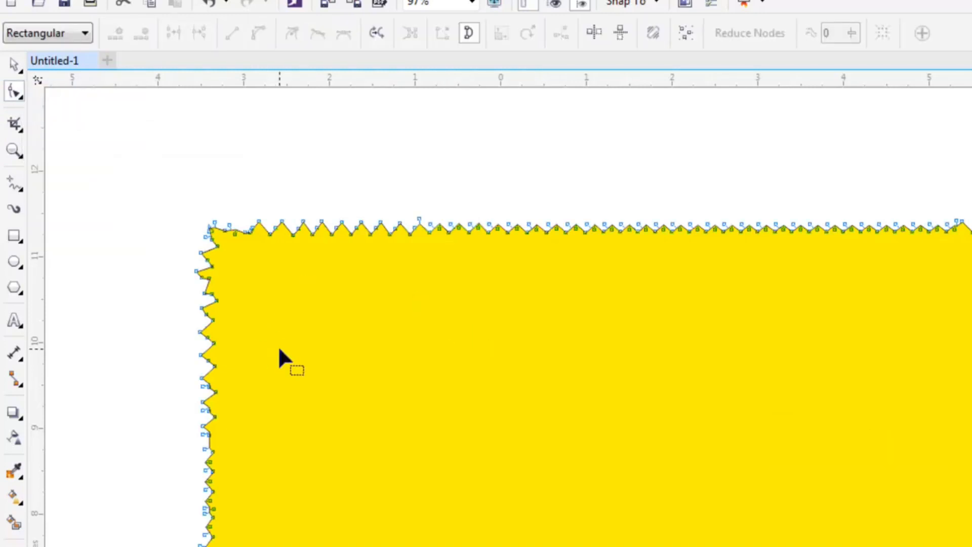